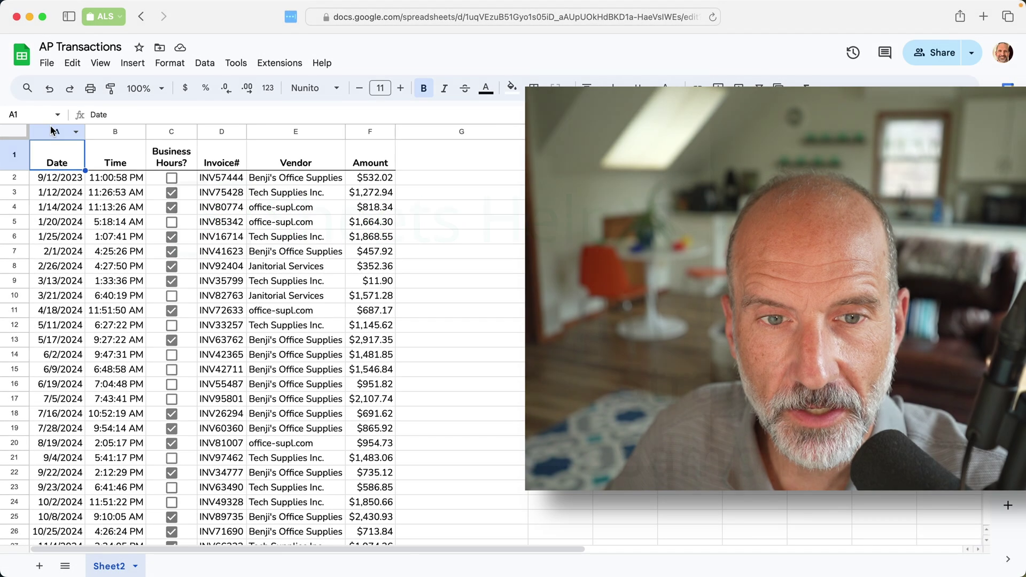
Review the Date, Time and Business Hours? columns and the business-hours values in C2–C5.
{"action": "left_click", "coordinate": [55, 132]}
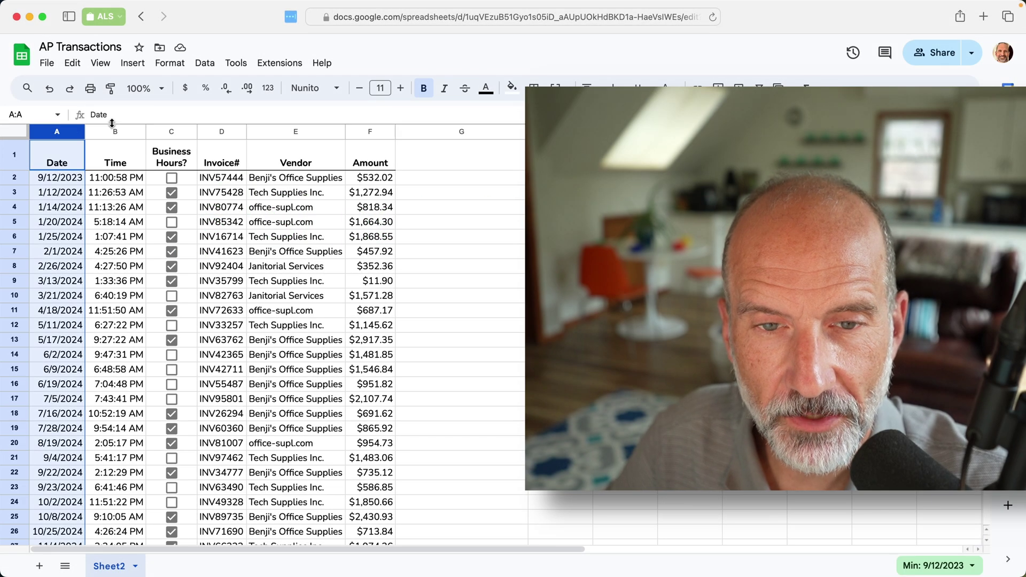
{"action": "left_click", "coordinate": [115, 131]}
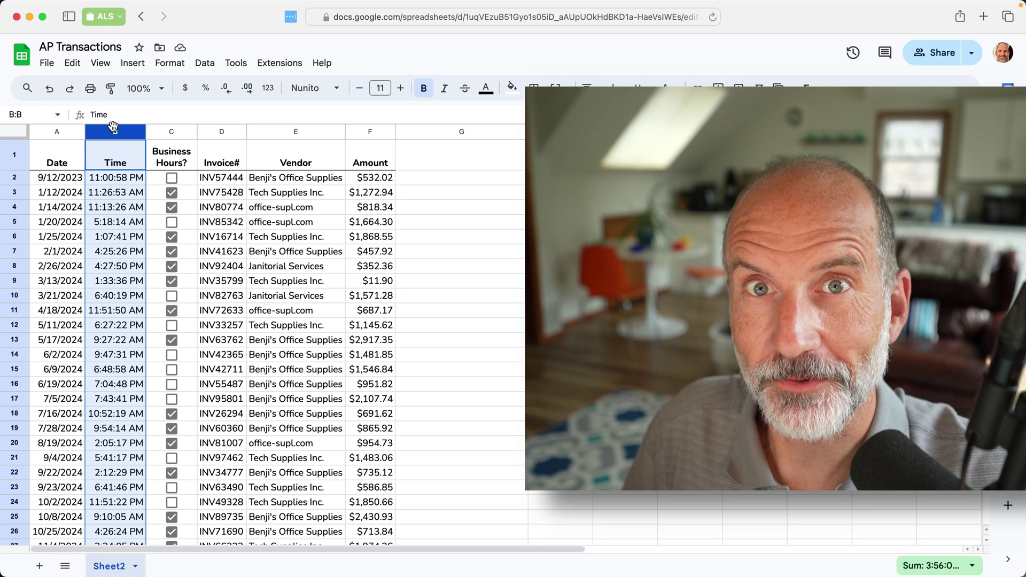
{"action": "mouse_move", "coordinate": [114, 131]}
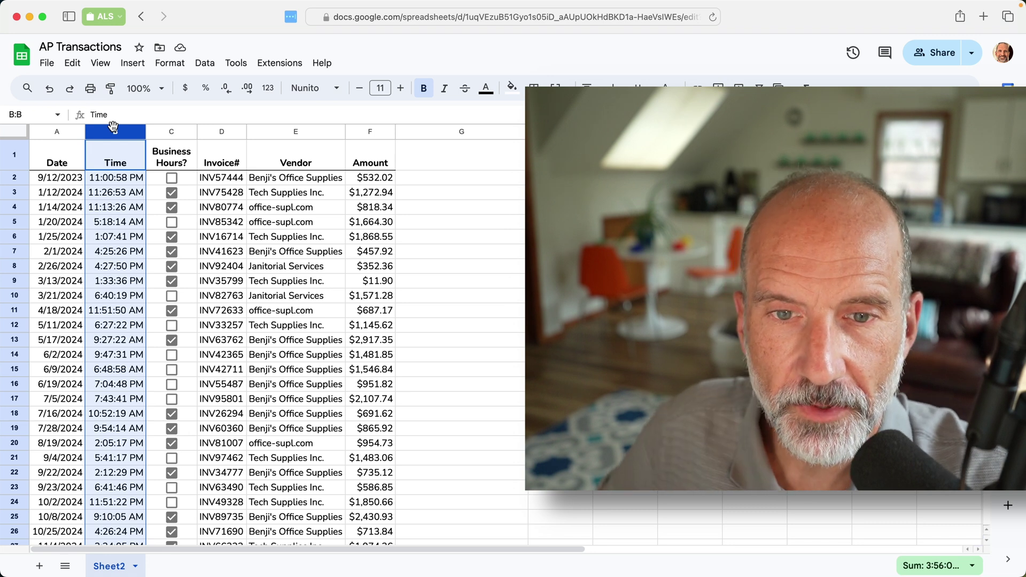
{"action": "left_click", "coordinate": [171, 135]}
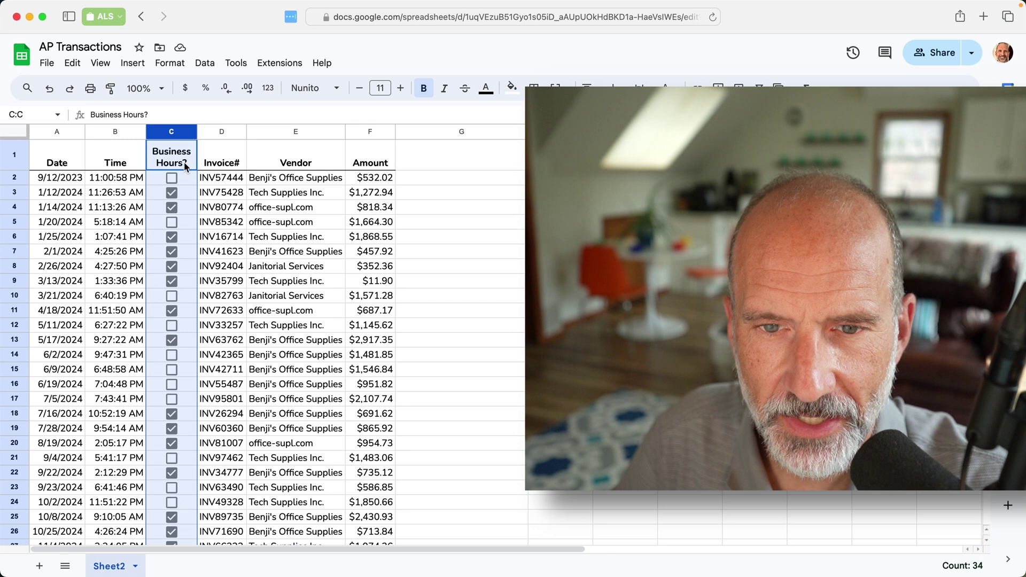
{"action": "left_click", "coordinate": [186, 176]}
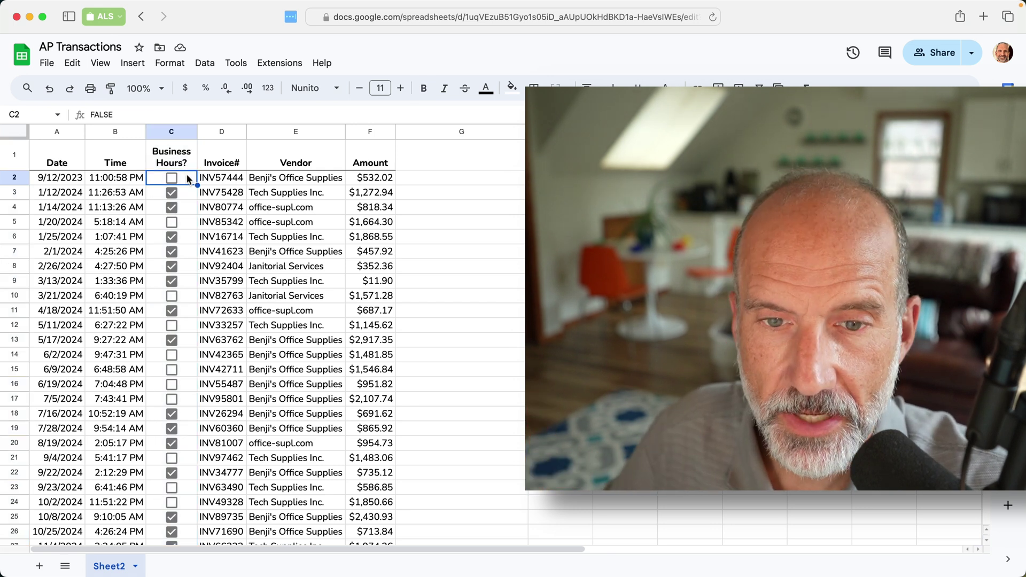
{"action": "left_click", "coordinate": [187, 192]}
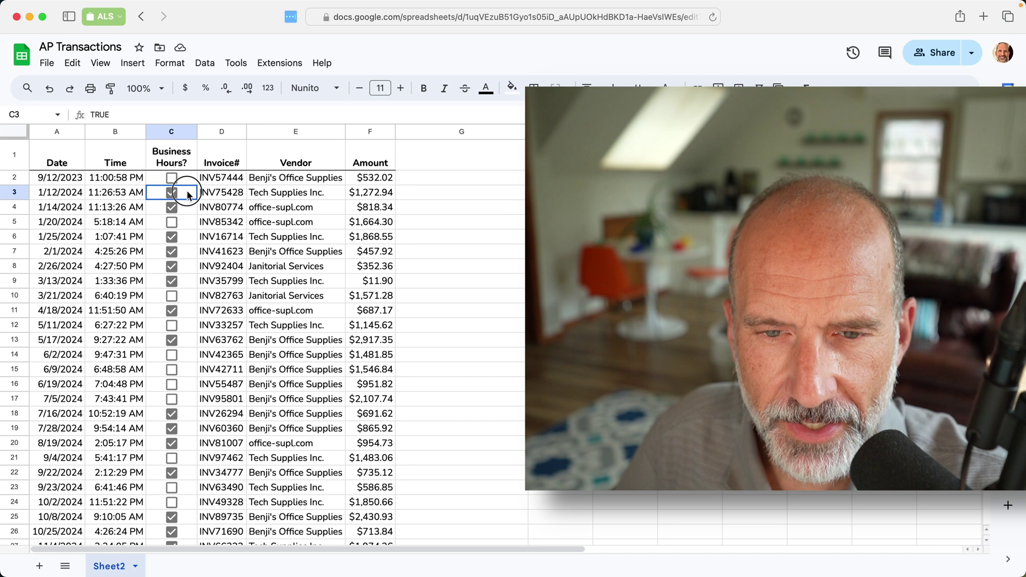
{"action": "left_click", "coordinate": [187, 207]}
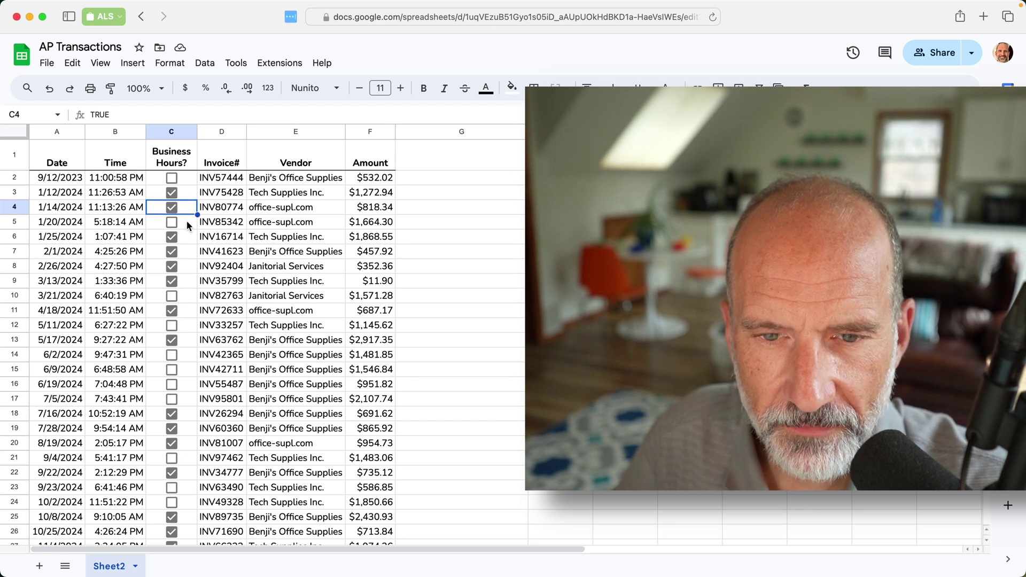
{"action": "left_click", "coordinate": [187, 222]}
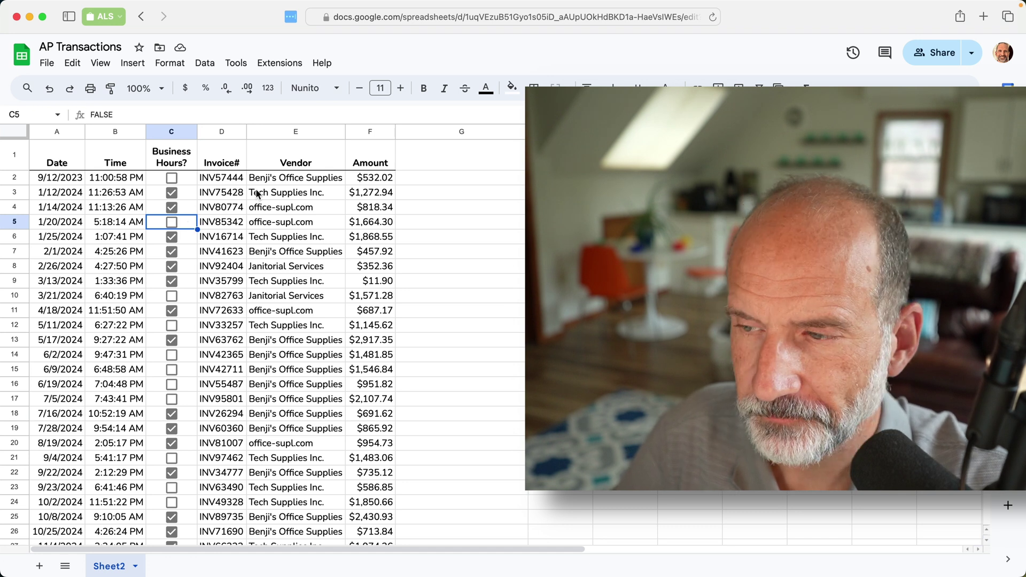
Insert a blank column left of Date and give it the header 'Random'.
{"action": "right_click", "coordinate": [56, 132]}
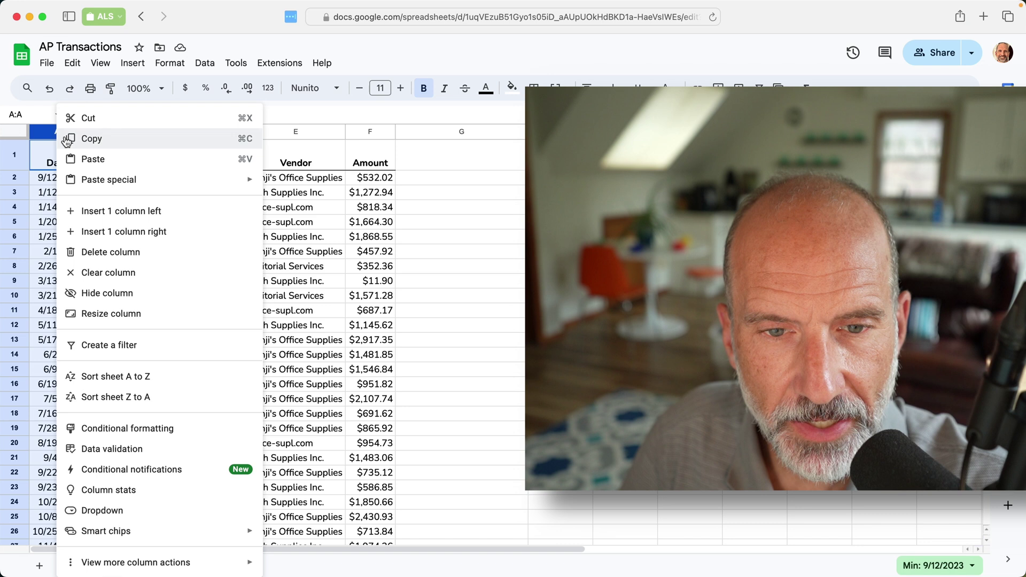
{"action": "left_click", "coordinate": [114, 213]}
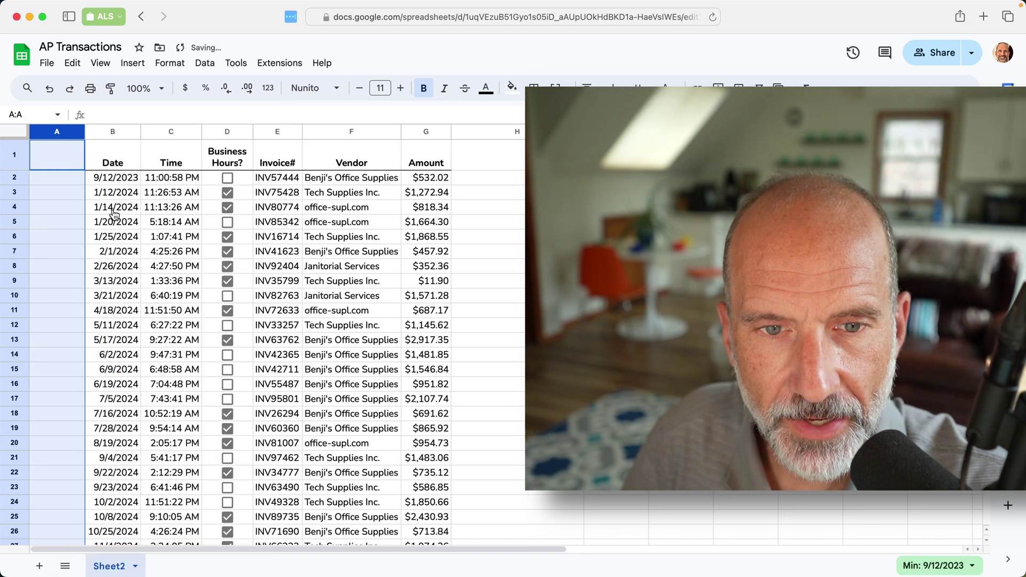
{"action": "left_click", "coordinate": [67, 158]}
{"action": "type", "text": "Ra"}
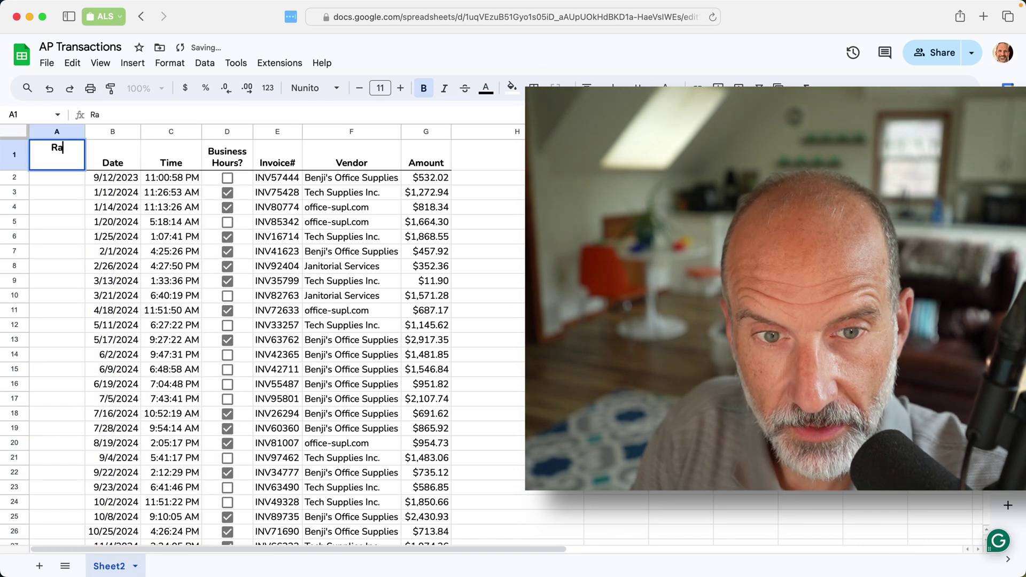
{"action": "type", "text": "ndom"}
{"action": "key", "text": "Return"}
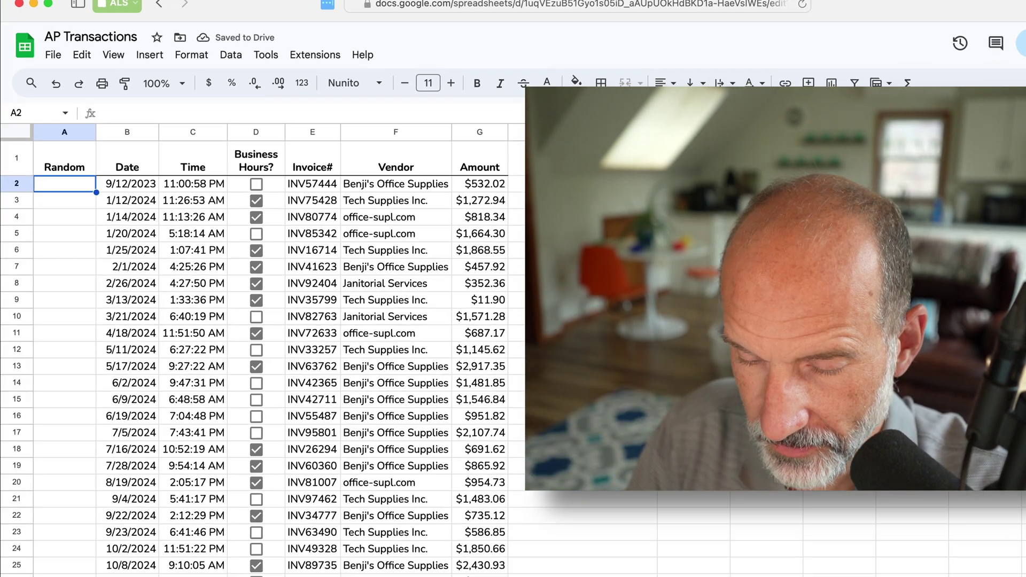
{"action": "type", "text": "="}
{"action": "type", "text": "rand"}
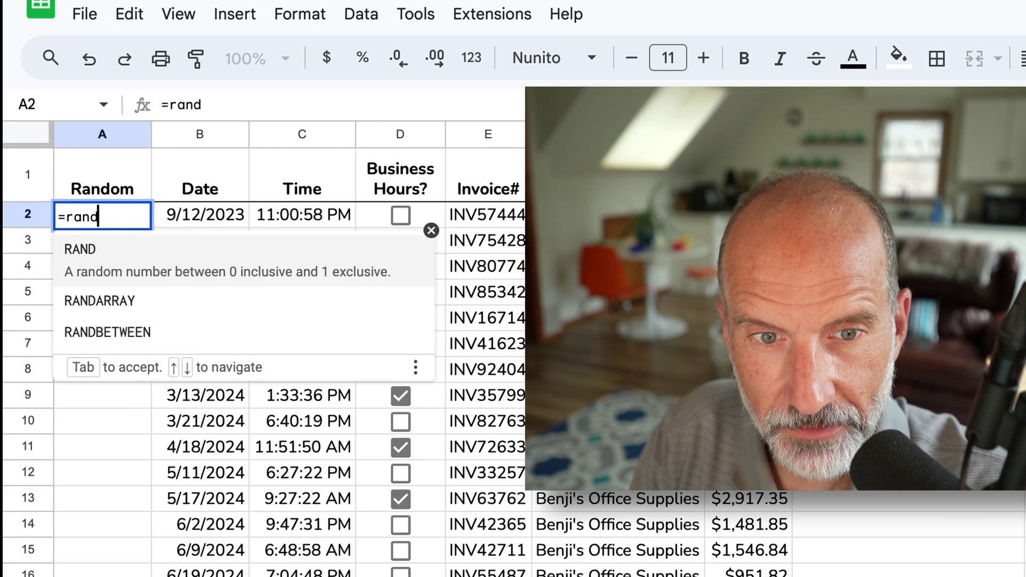
{"action": "type", "text": "()"}
Enter =rand() in A2 and format the Random column as Number with four decimals.
{"action": "key", "text": "Return"}
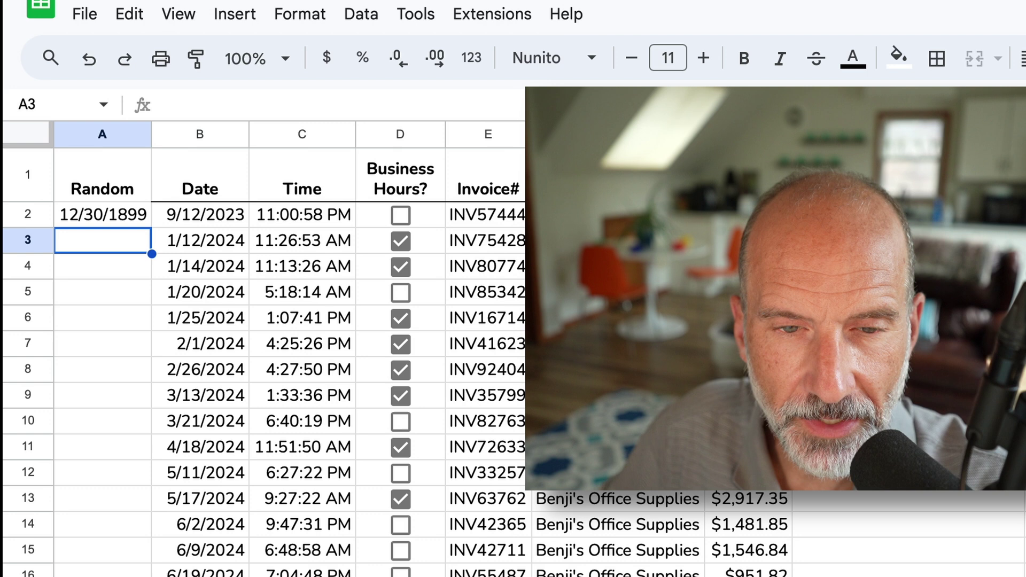
{"action": "left_click", "coordinate": [105, 214]}
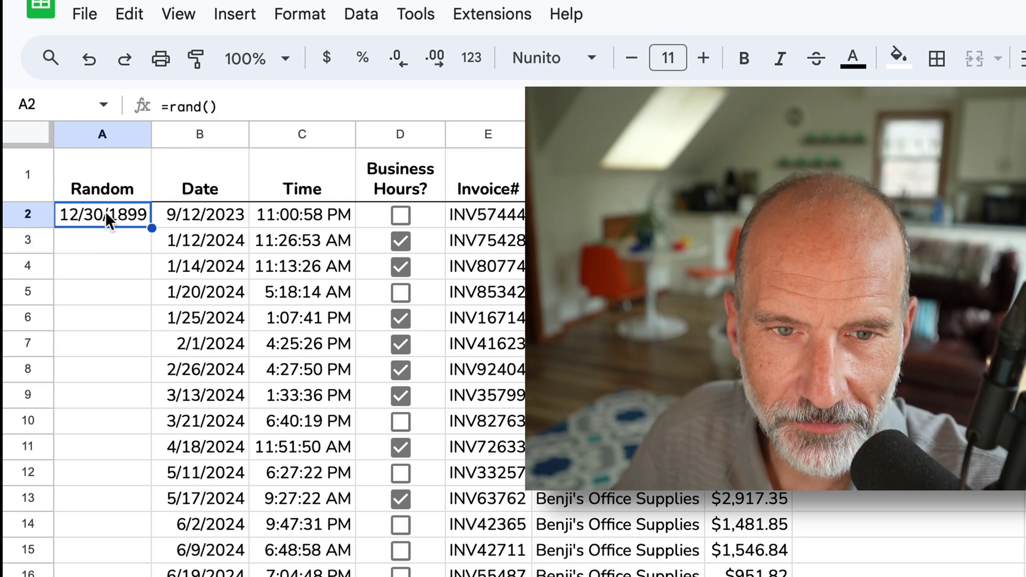
{"action": "left_click", "coordinate": [101, 137]}
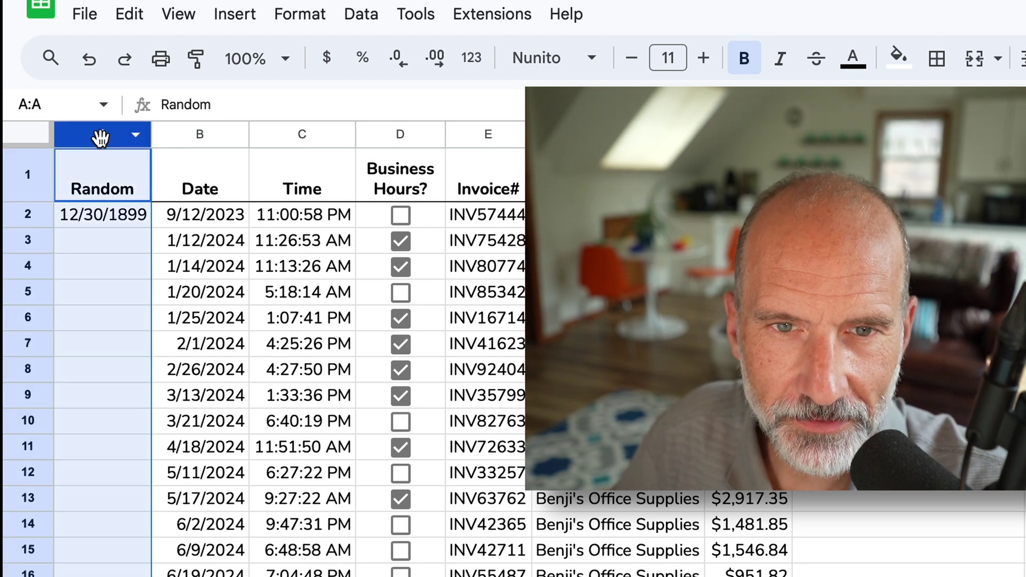
{"action": "left_click", "coordinate": [284, 16]}
{"action": "mouse_move", "coordinate": [337, 108]}
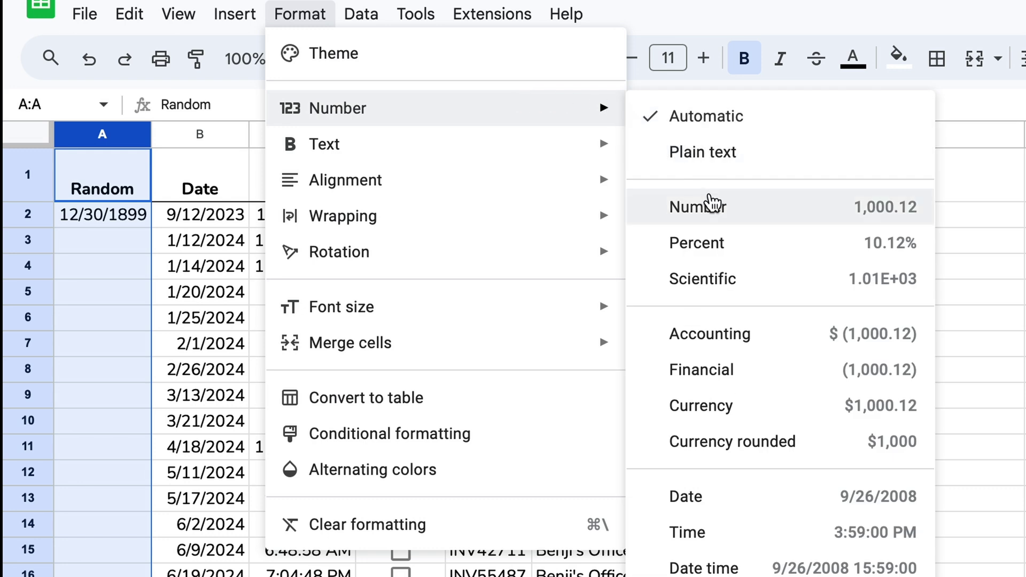
{"action": "left_click", "coordinate": [713, 206]}
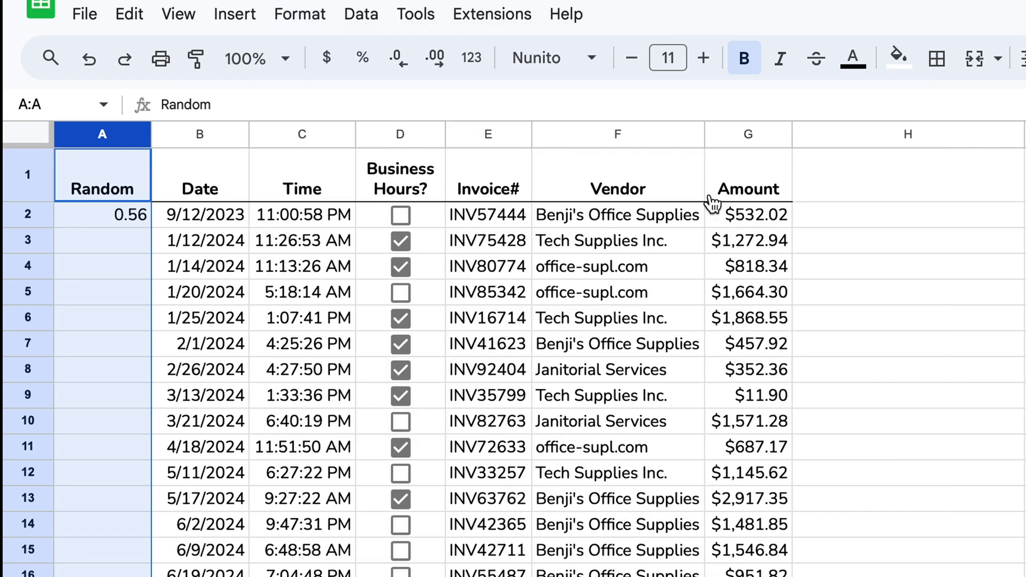
{"action": "left_click", "coordinate": [433, 58]}
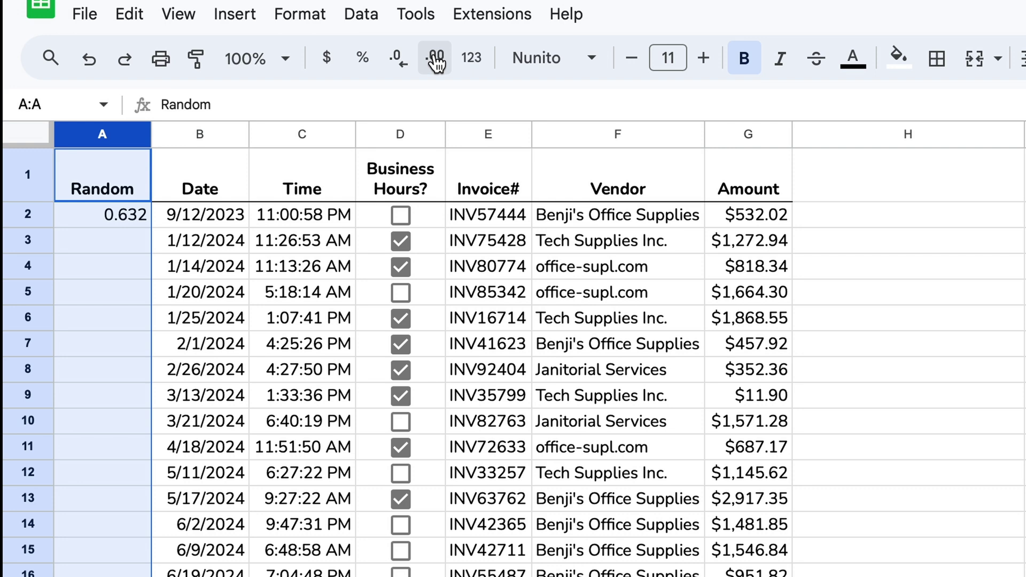
{"action": "left_click", "coordinate": [133, 224]}
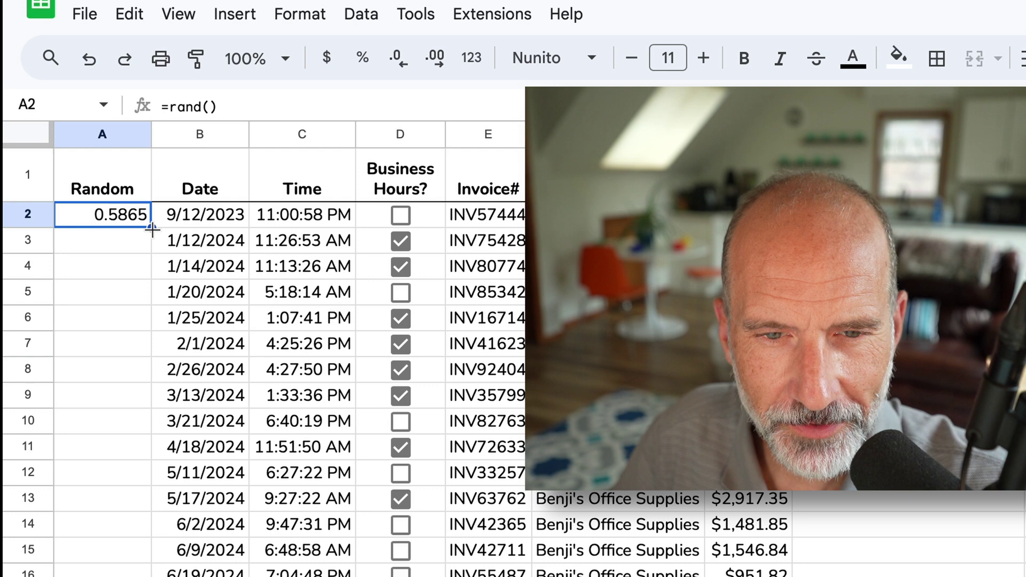
{"action": "mouse_move", "coordinate": [153, 229]}
{"action": "left_mouse_down"}
{"action": "mouse_move", "coordinate": [111, 559]}
{"action": "mouse_move", "coordinate": [97, 479]}
{"action": "left_mouse_up"}
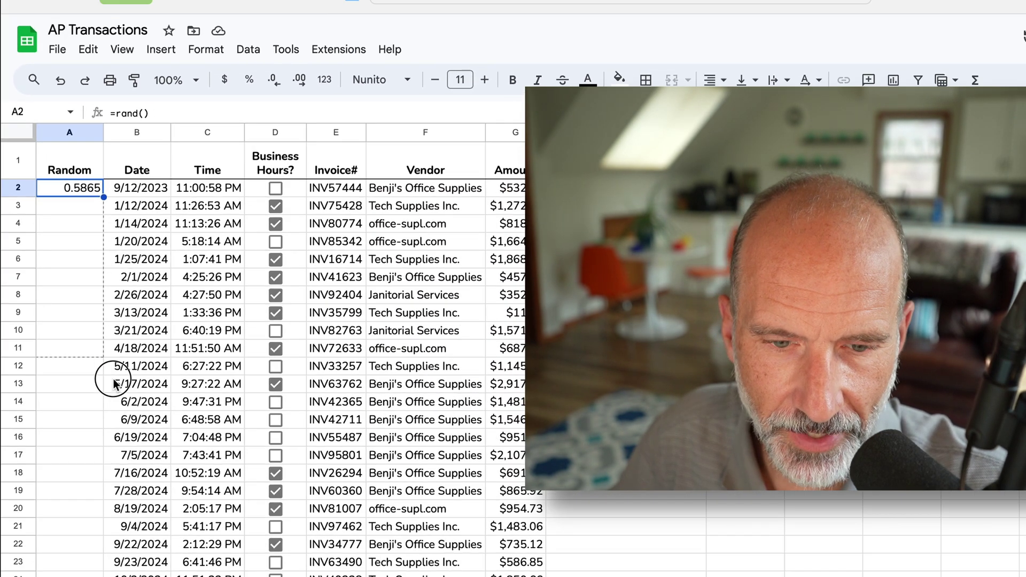
{"action": "scroll", "coordinate": [96, 480], "scroll_direction": "up", "scroll_amount": 5}
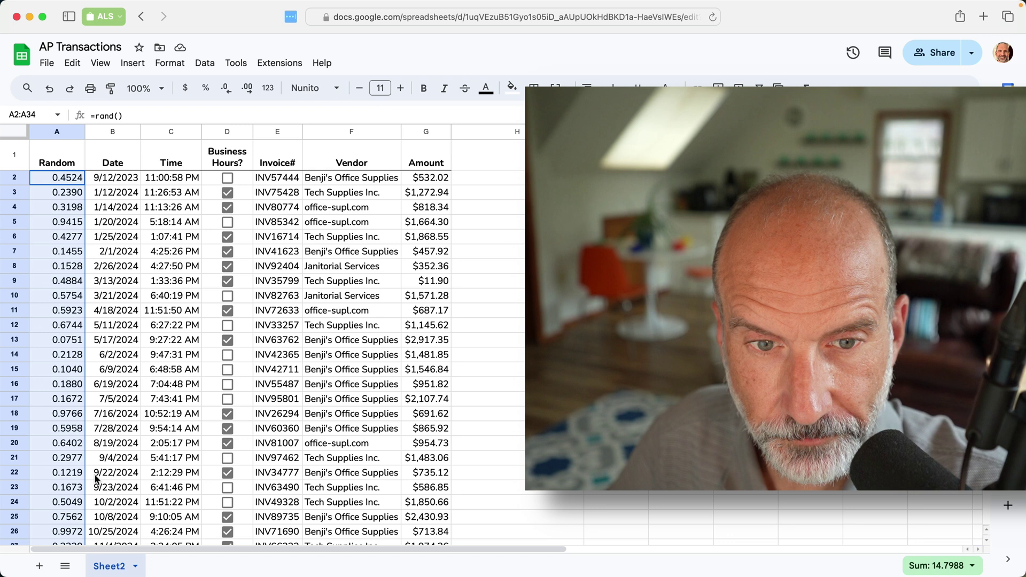
Select the Random column once random numbers fill rows 2 to 34.
{"action": "left_click", "coordinate": [57, 131]}
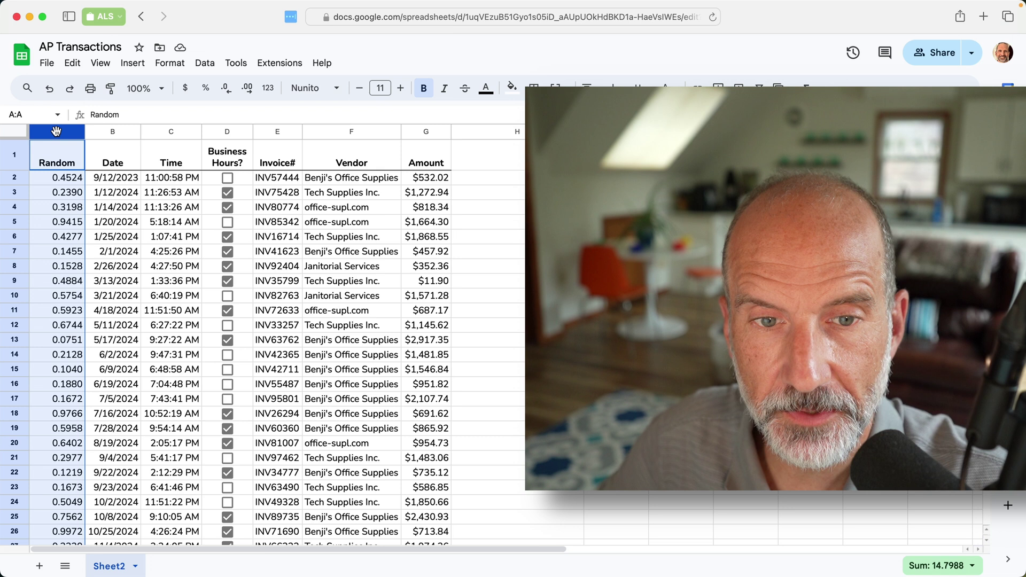
Copy the Random column and paste it back over itself as values only.
{"action": "right_click", "coordinate": [56, 132]}
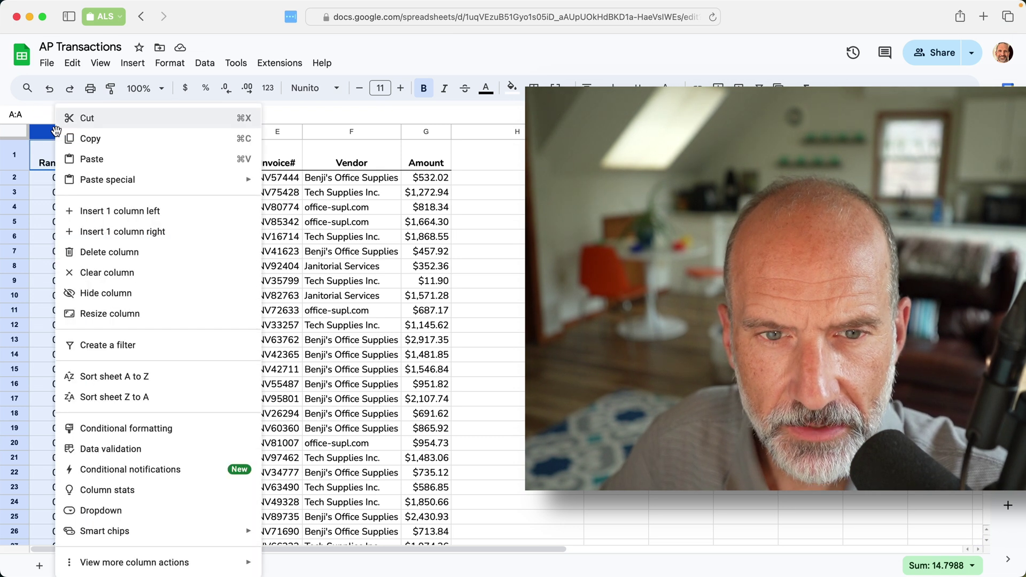
{"action": "left_click", "coordinate": [80, 140]}
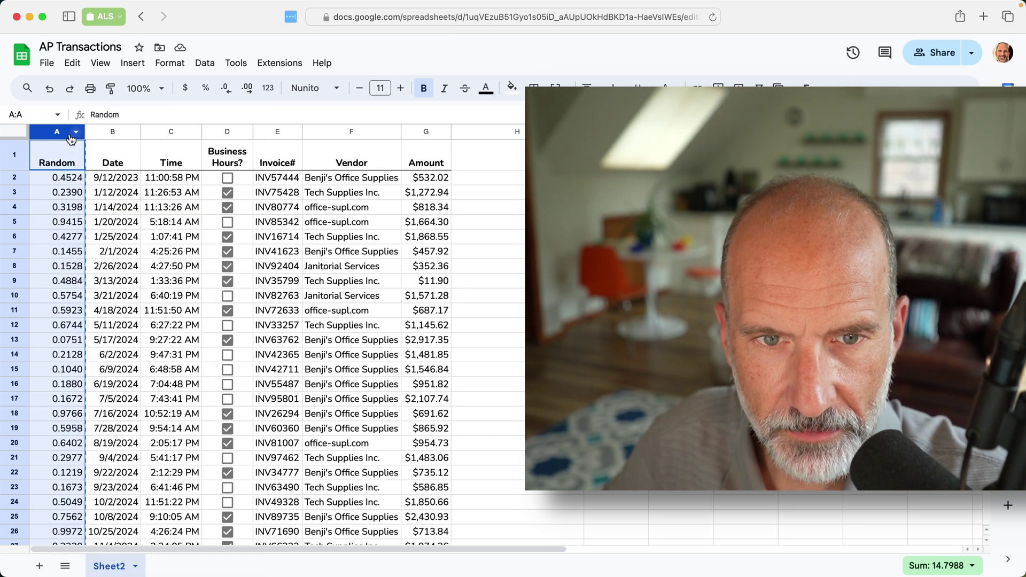
{"action": "right_click", "coordinate": [63, 131]}
{"action": "mouse_move", "coordinate": [116, 179]}
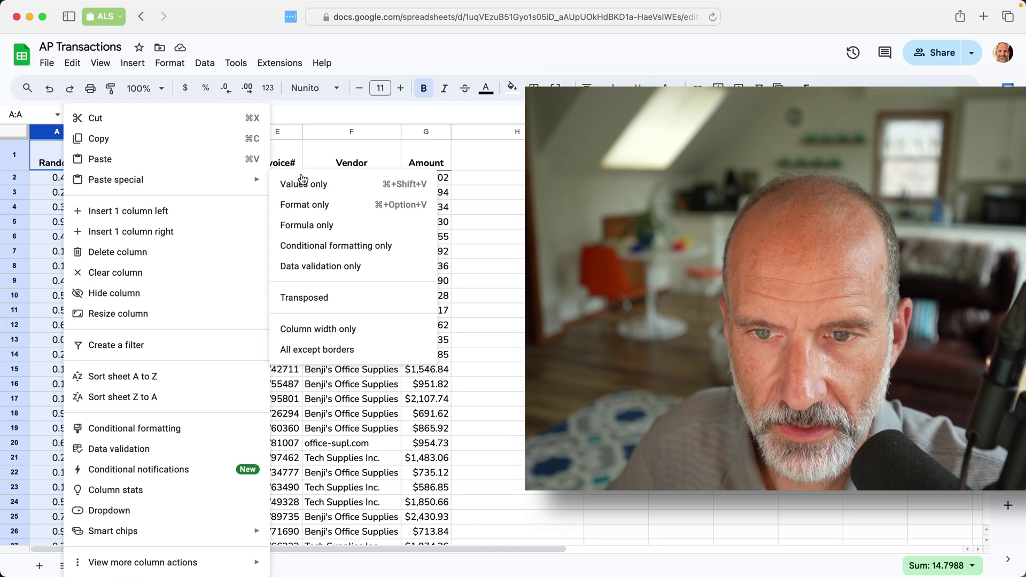
{"action": "left_click", "coordinate": [307, 178]}
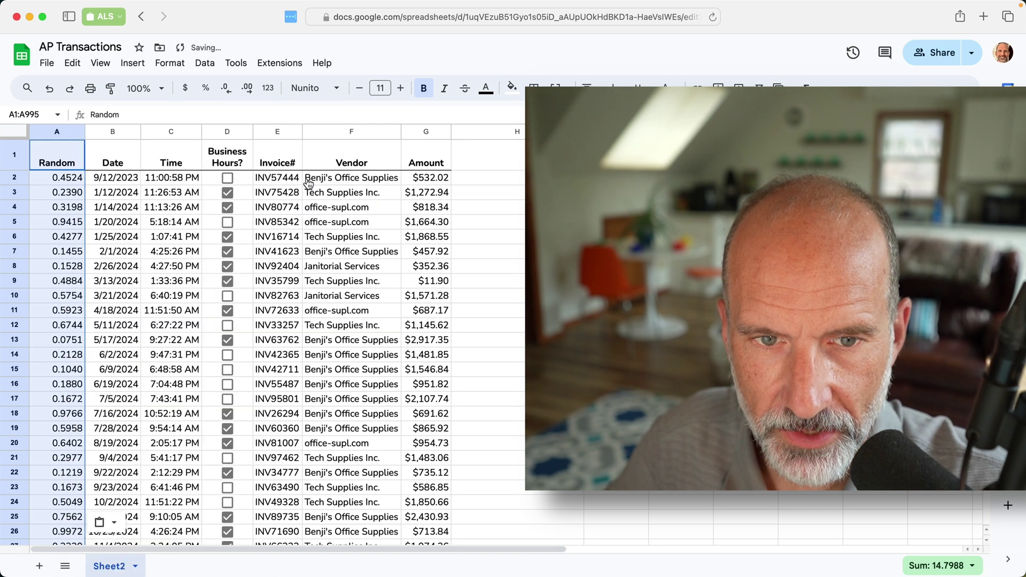
{"action": "left_click", "coordinate": [68, 208]}
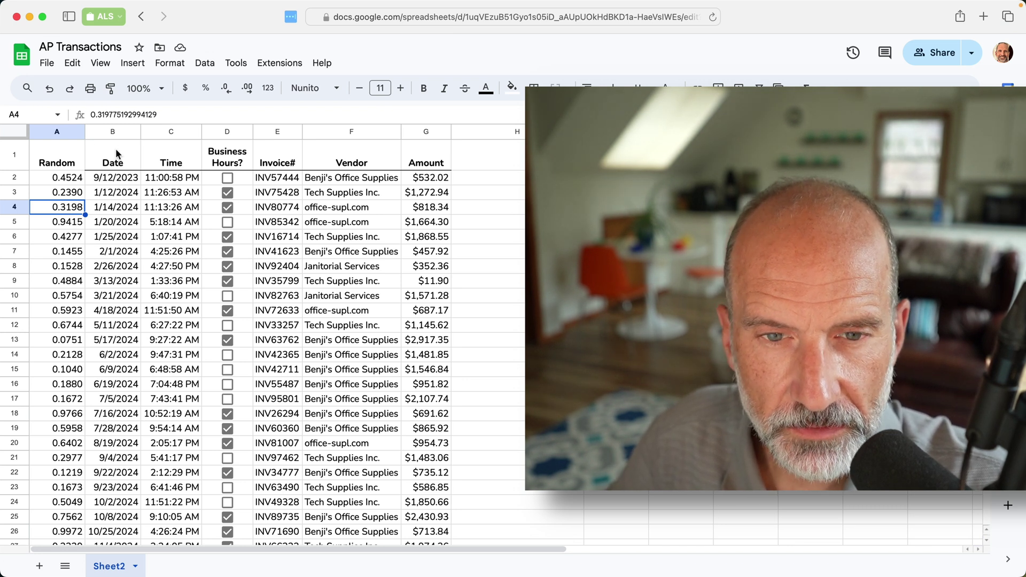
Select the transaction table A1:G34 and bring up its advanced range sorting options.
{"action": "left_click", "coordinate": [72, 152]}
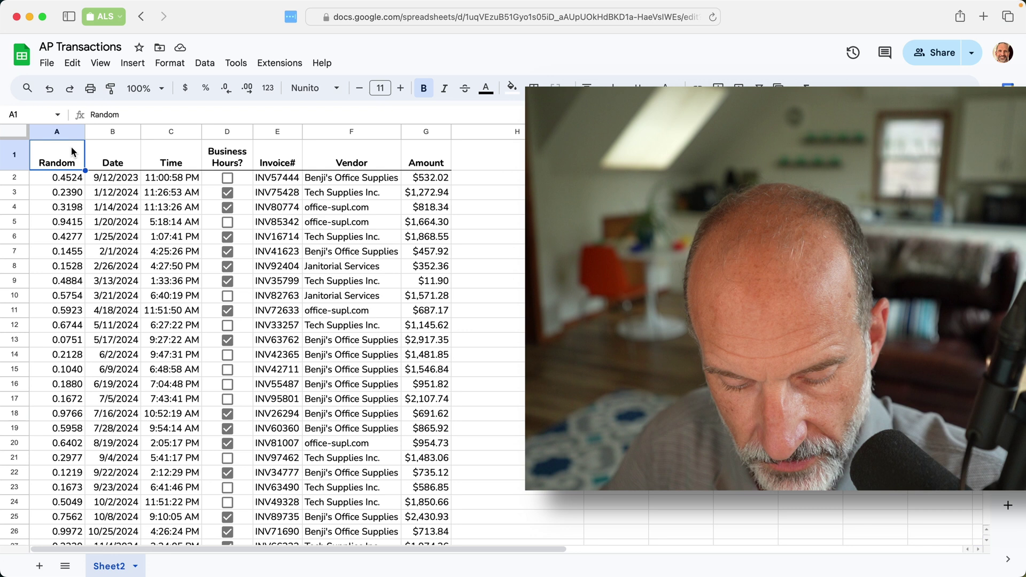
{"action": "key", "text": "ctrl+shift+Right"}
{"action": "key", "text": "ctrl+shift+Down"}
{"action": "key", "text": "ctrl+BackSpace"}
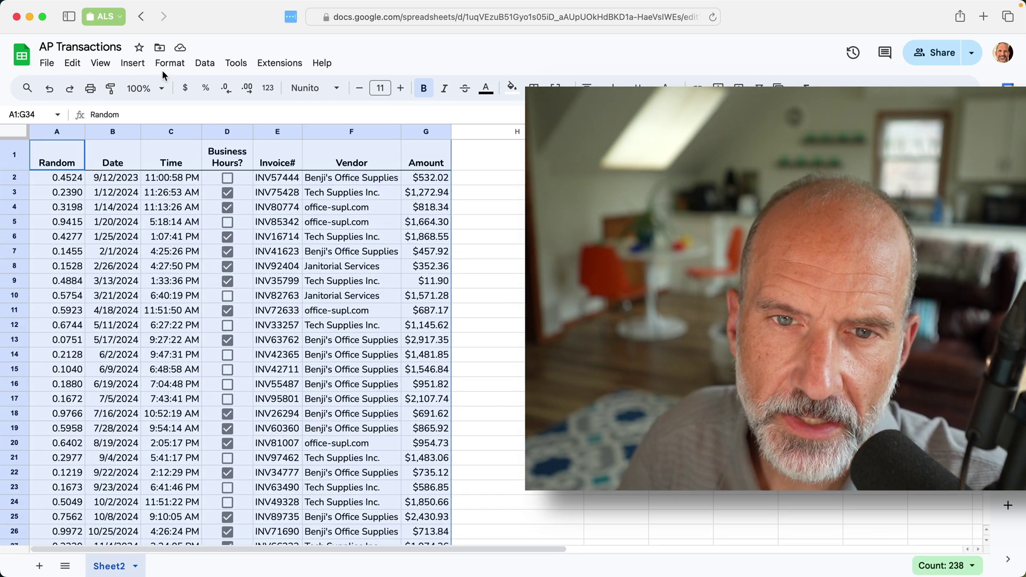
{"action": "left_click", "coordinate": [204, 64]}
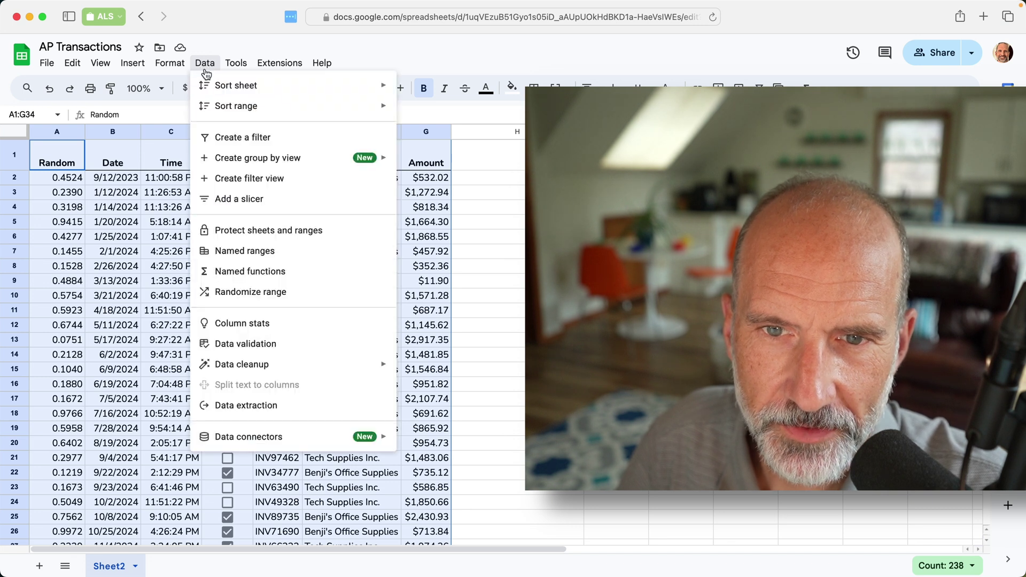
{"action": "mouse_move", "coordinate": [236, 106]}
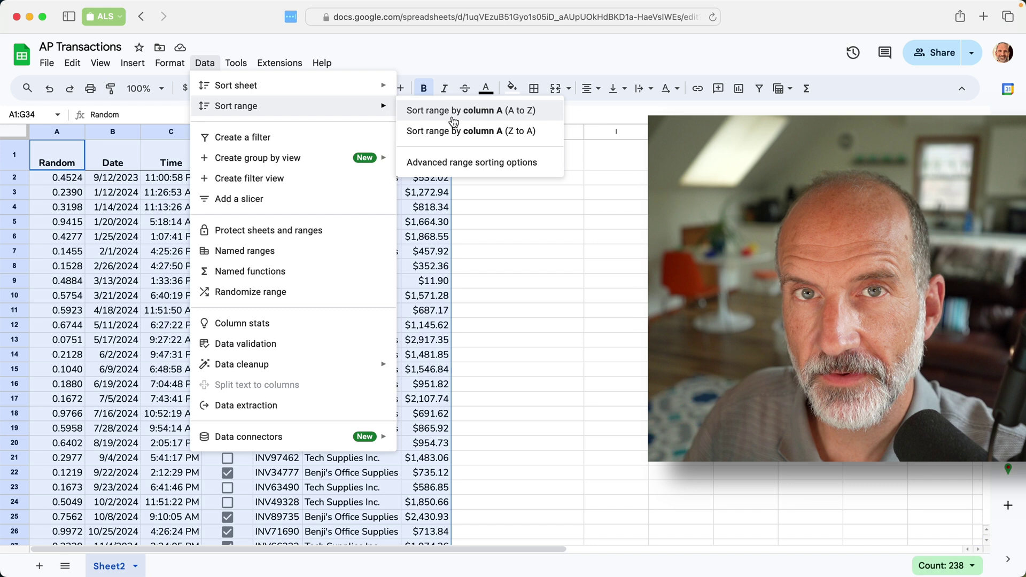
Sort A1:G34, with a header row, by Business Hours? A to Z, then Random A to Z.
{"action": "left_click", "coordinate": [479, 166]}
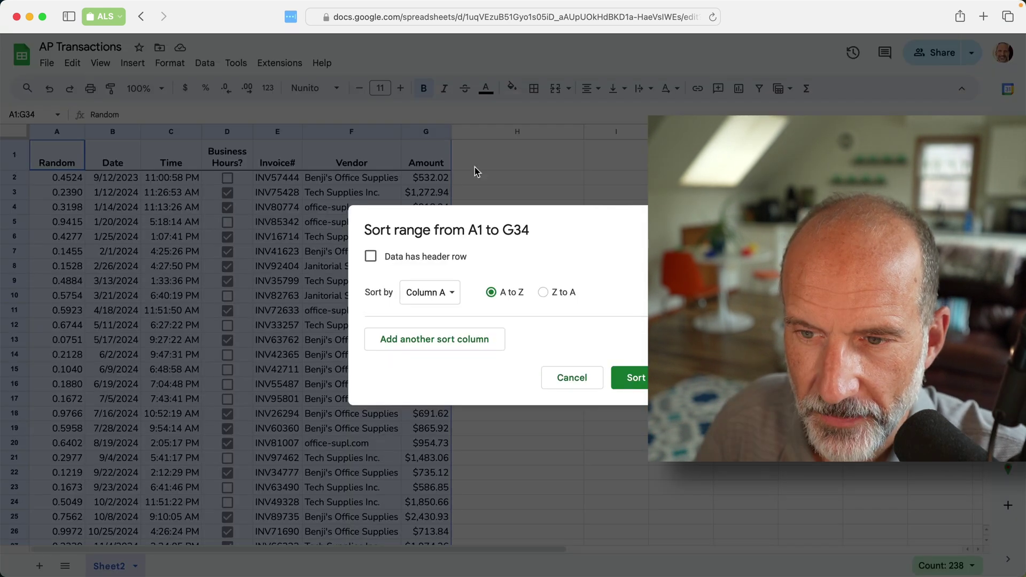
{"action": "left_click_drag", "start_coordinate": [481, 213], "coordinate": [424, 153]}
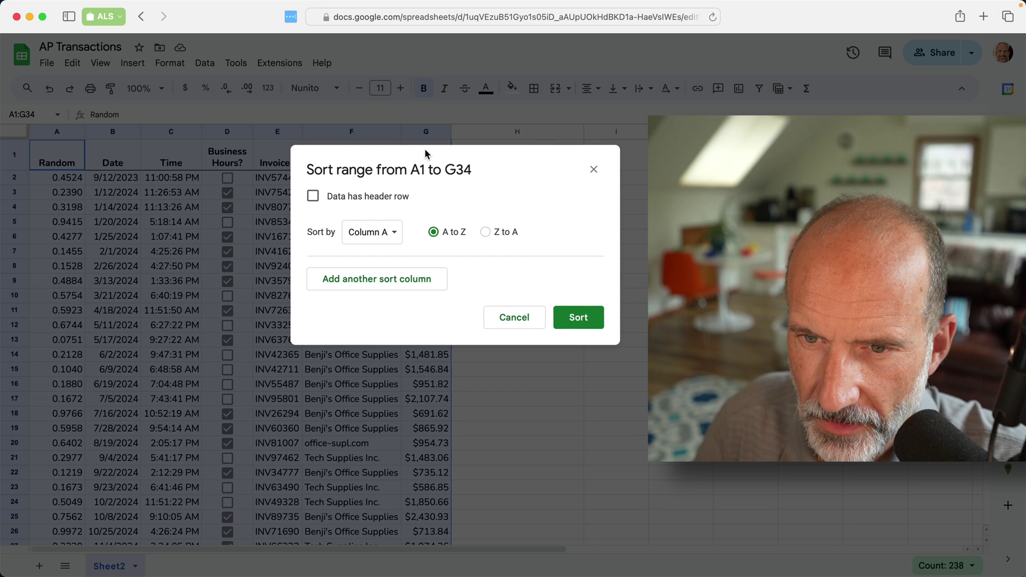
{"action": "left_click", "coordinate": [381, 197]}
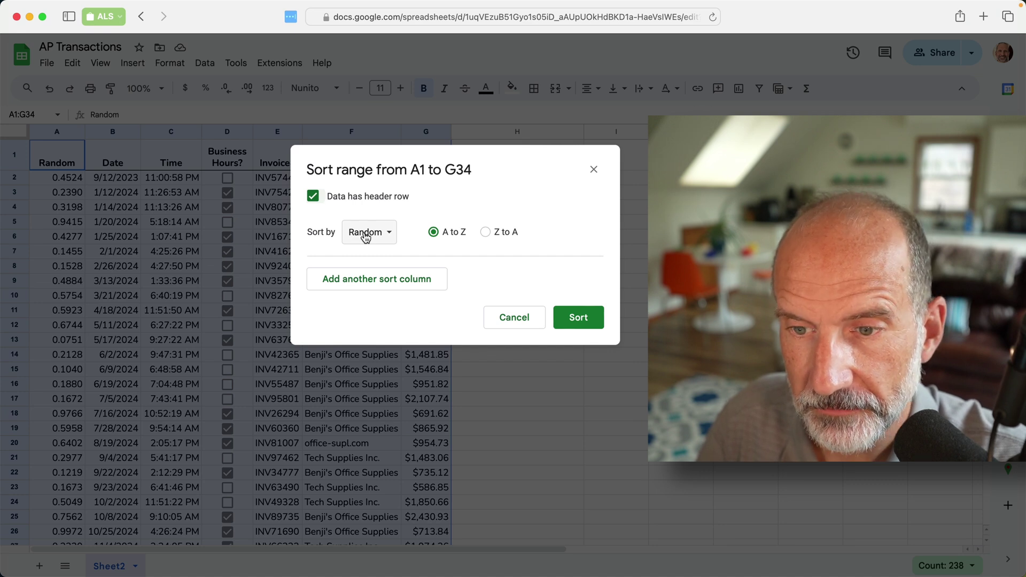
{"action": "left_click", "coordinate": [384, 234]}
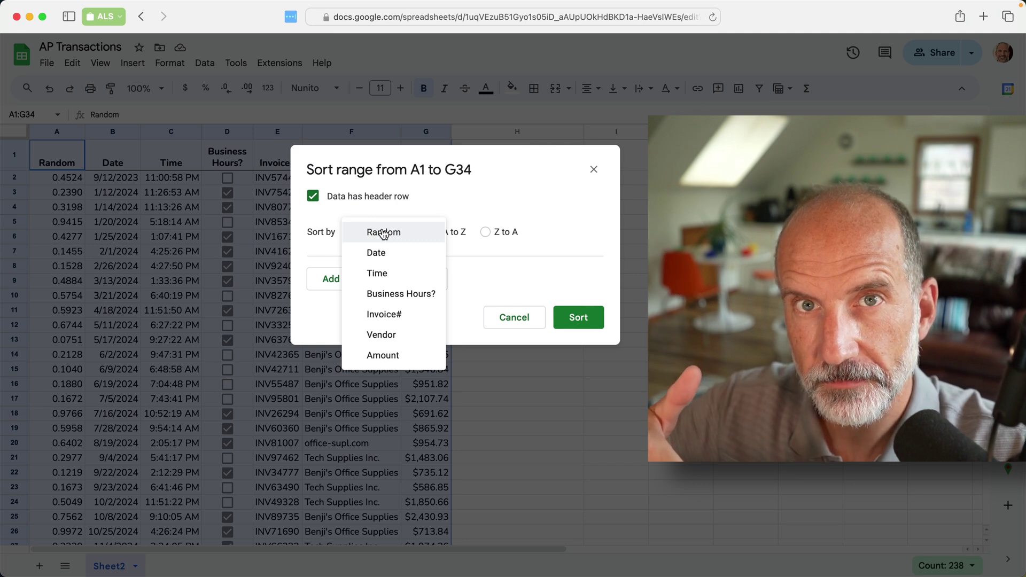
{"action": "left_click", "coordinate": [396, 296]}
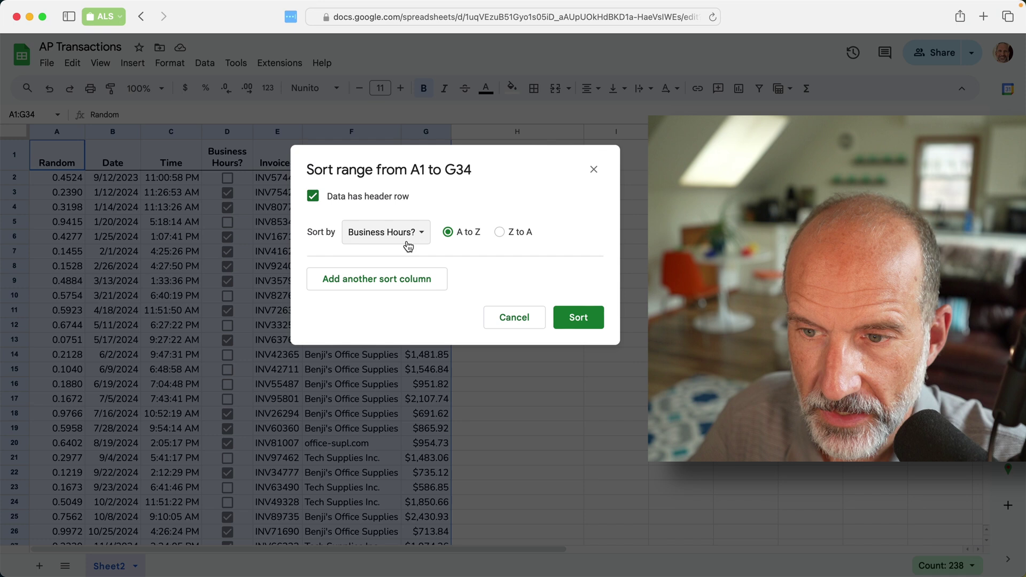
{"action": "left_click", "coordinate": [402, 280]}
{"action": "left_click", "coordinate": [384, 280]}
{"action": "left_click", "coordinate": [392, 197]}
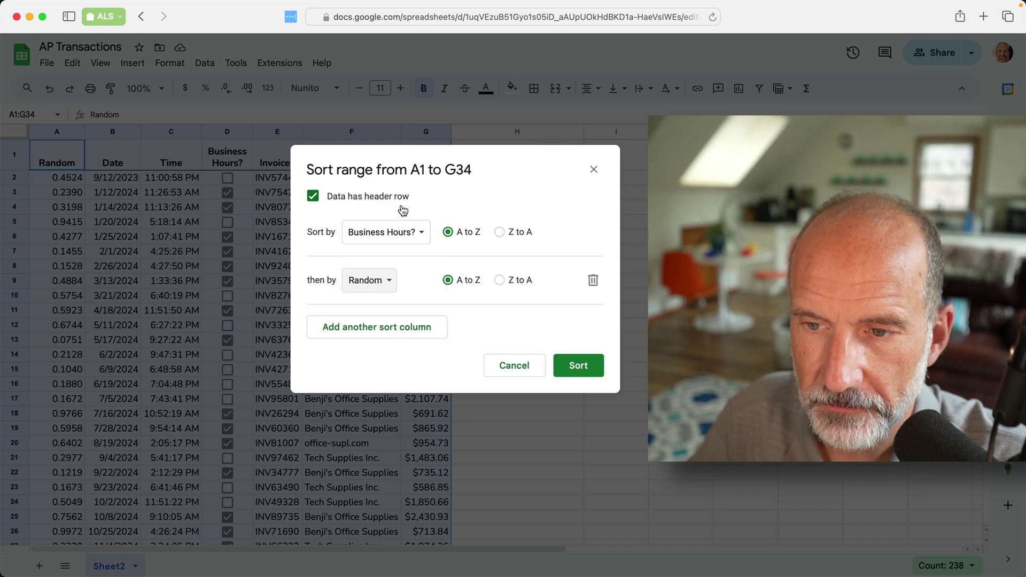
{"action": "left_click", "coordinate": [579, 365]}
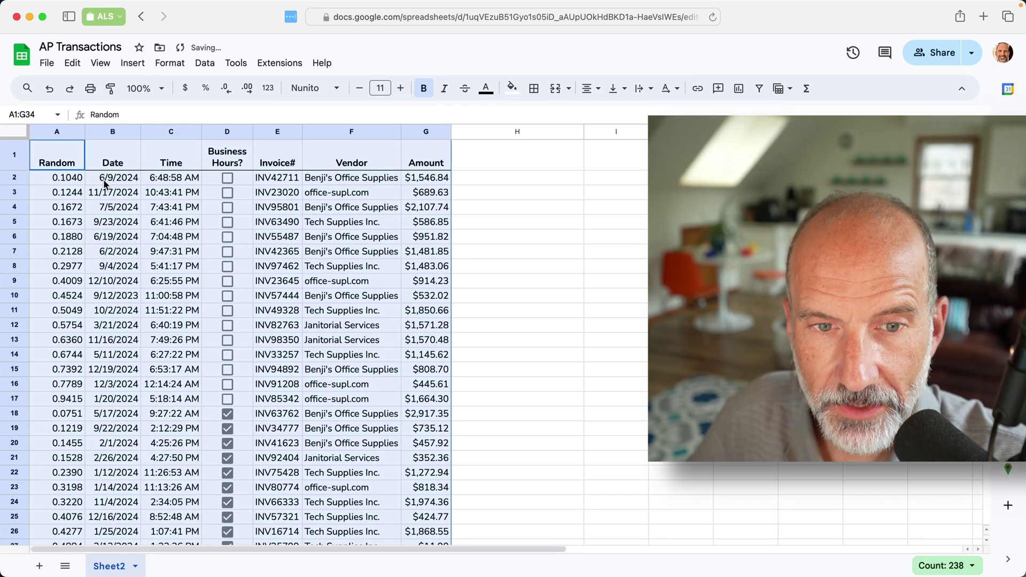
{"action": "left_click", "coordinate": [72, 178]}
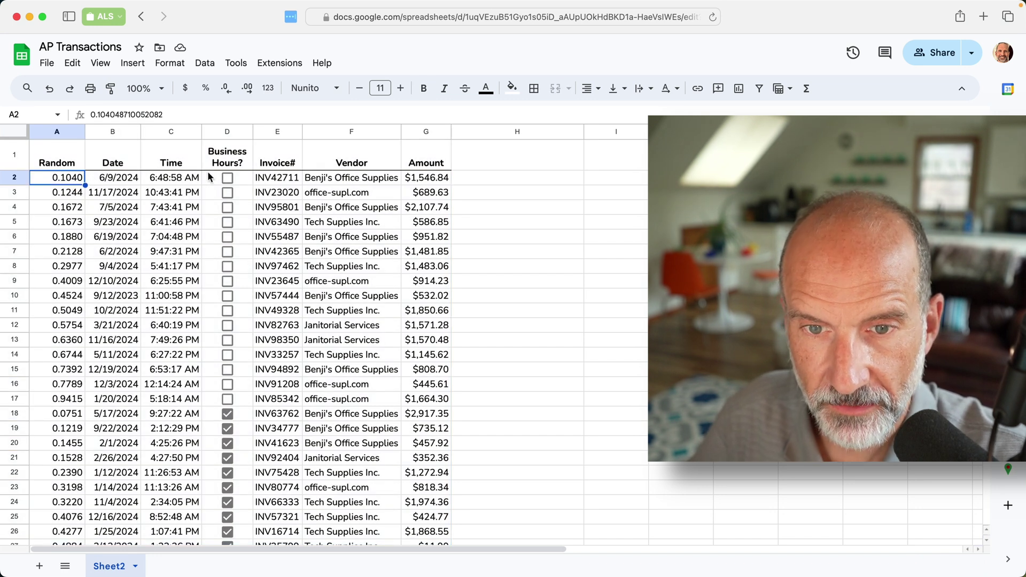
{"action": "left_click_drag", "start_coordinate": [226, 178], "coordinate": [227, 281]}
{"action": "scroll", "coordinate": [210, 282], "scroll_direction": "down", "scroll_amount": 6}
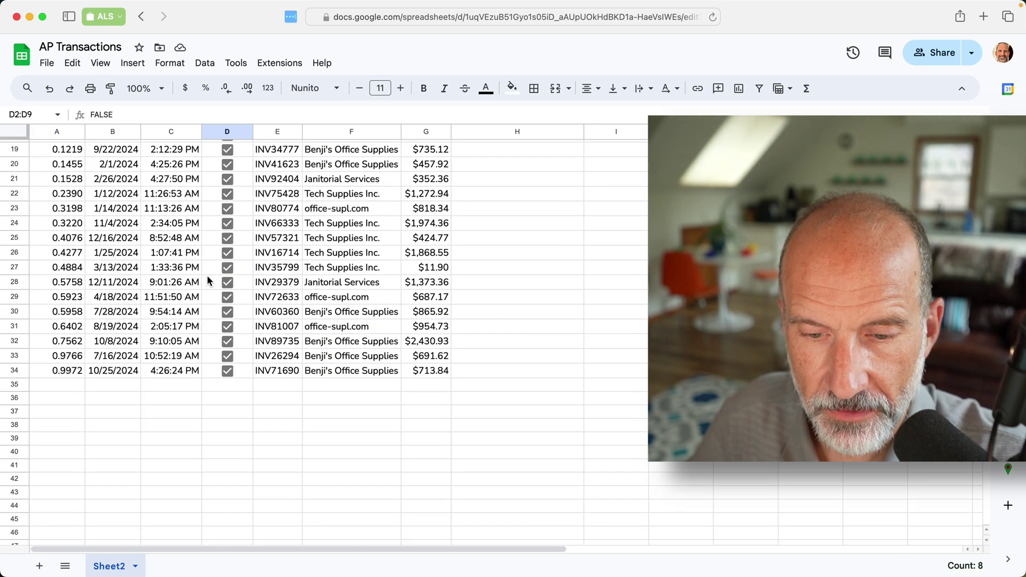
{"action": "scroll", "coordinate": [210, 283], "scroll_direction": "up", "scroll_amount": 6}
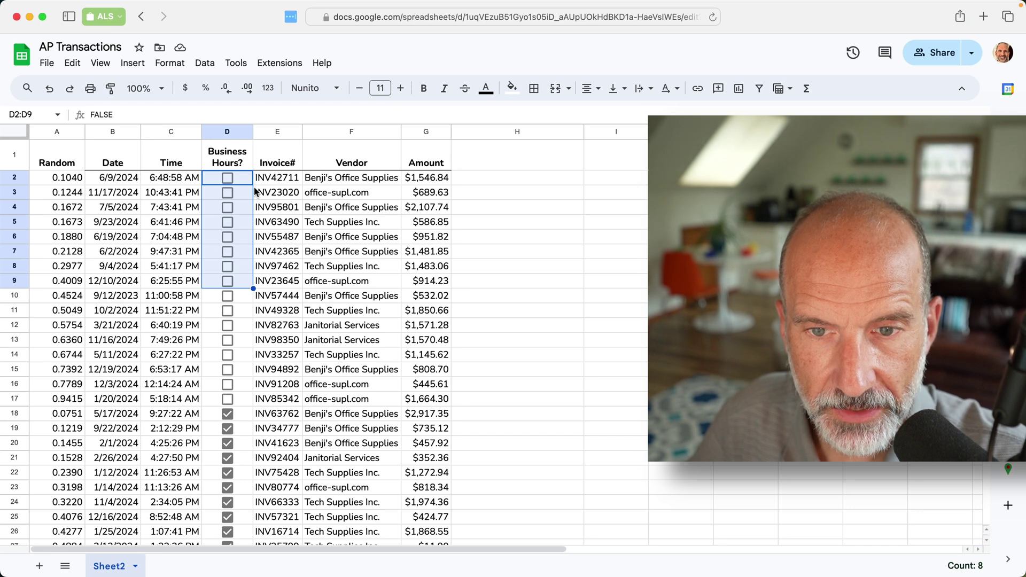
{"action": "left_click_drag", "start_coordinate": [68, 178], "coordinate": [72, 252]}
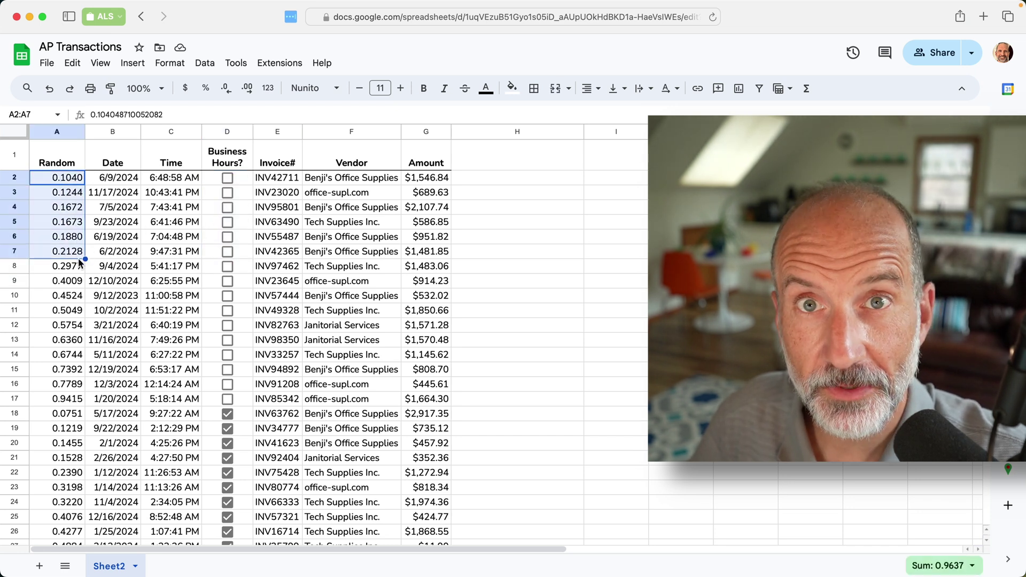
{"action": "left_click", "coordinate": [70, 206]}
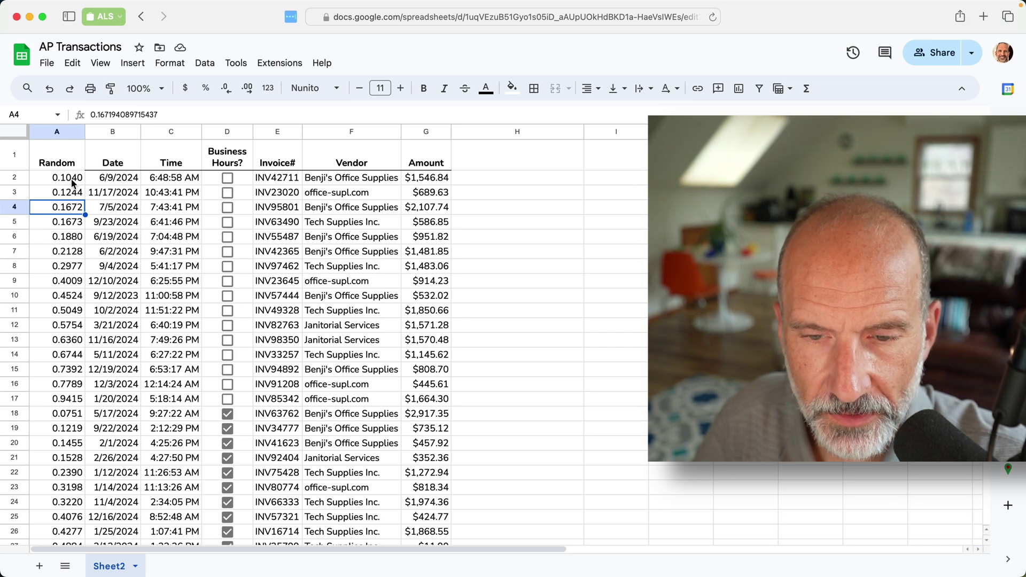
{"action": "left_click_drag", "start_coordinate": [67, 178], "coordinate": [425, 280]}
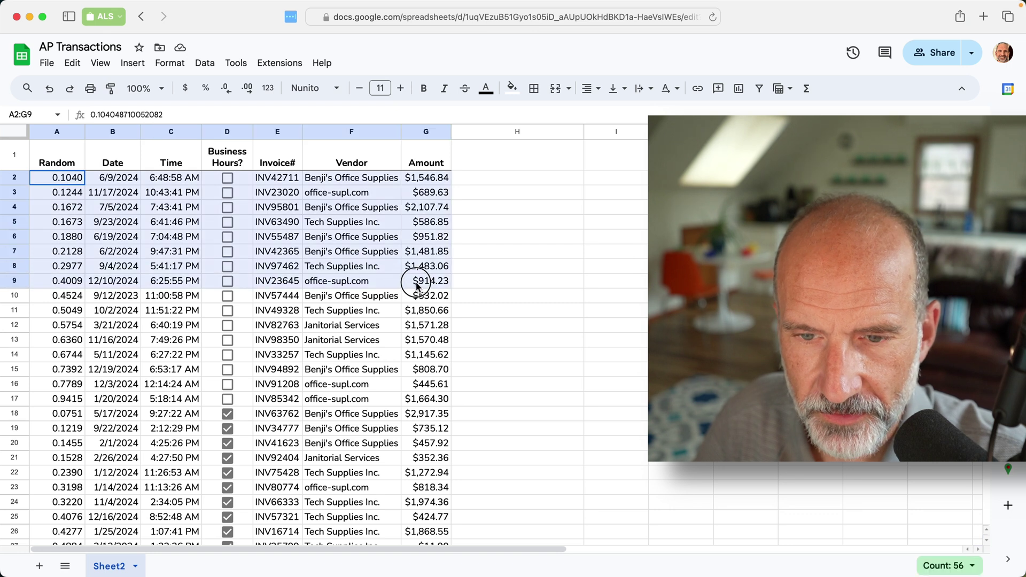
Fill A2:G9 and A18:G19 with yellow to mark the manual samples.
{"action": "left_click", "coordinate": [511, 88]}
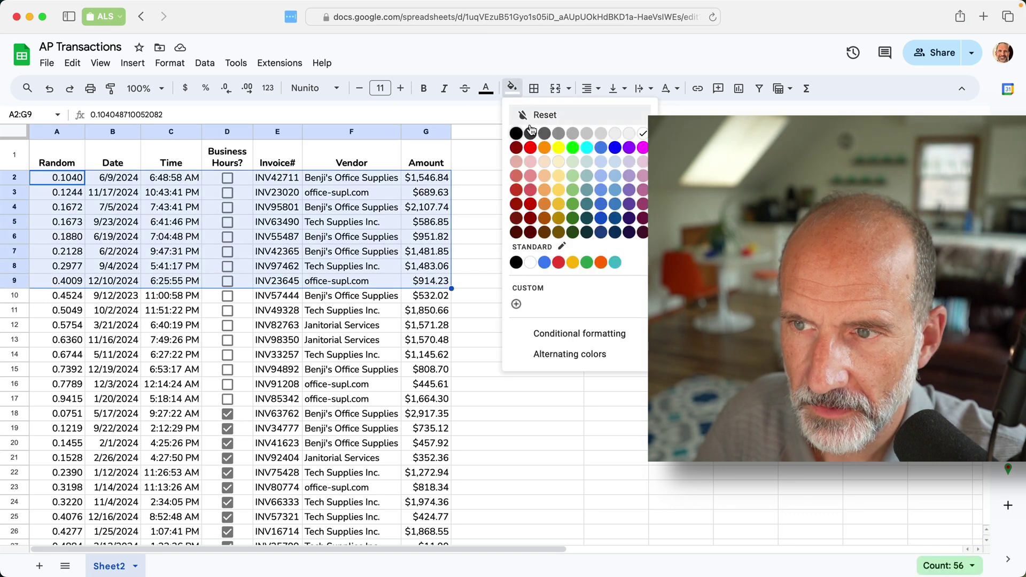
{"action": "left_click", "coordinate": [561, 157]}
{"action": "left_click", "coordinate": [277, 355]}
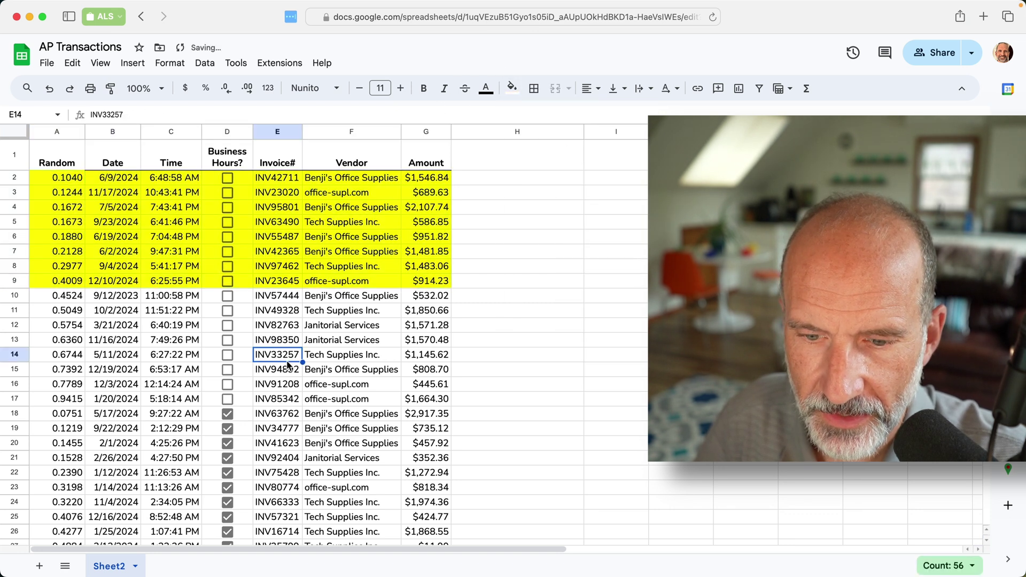
{"action": "scroll", "coordinate": [277, 355], "scroll_direction": "down", "scroll_amount": 3}
{"action": "scroll", "coordinate": [200, 320], "scroll_direction": "down", "scroll_amount": 2}
{"action": "left_click_drag", "start_coordinate": [68, 305], "coordinate": [426, 321]}
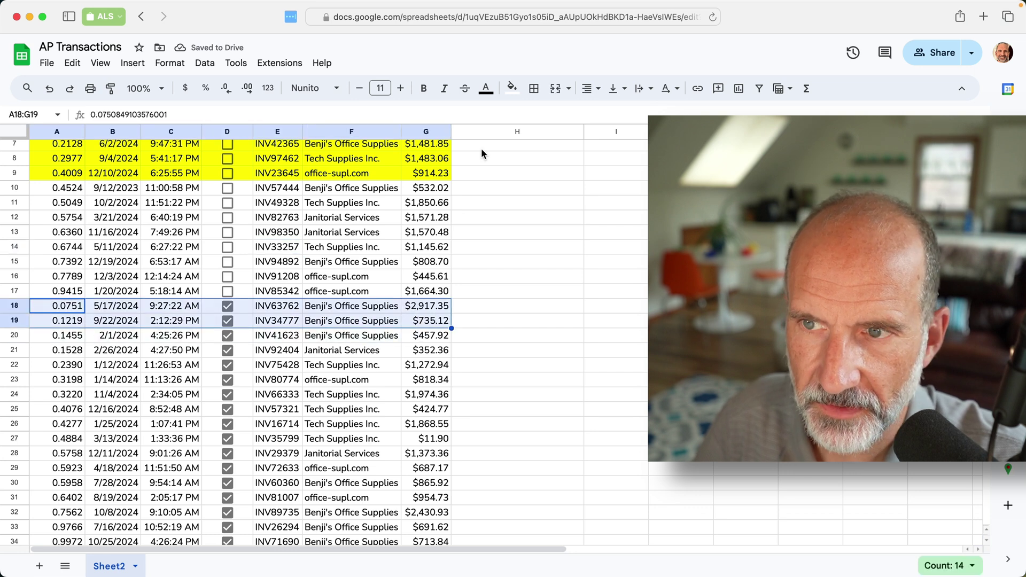
{"action": "left_click", "coordinate": [510, 89]}
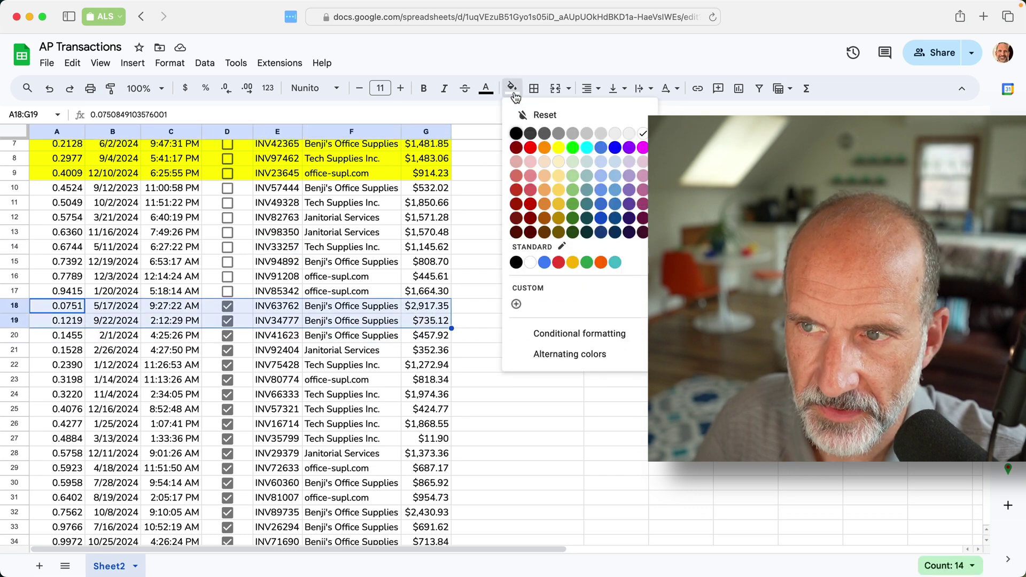
{"action": "left_click", "coordinate": [563, 147]}
{"action": "scroll", "coordinate": [525, 175], "scroll_direction": "up", "scroll_amount": 5}
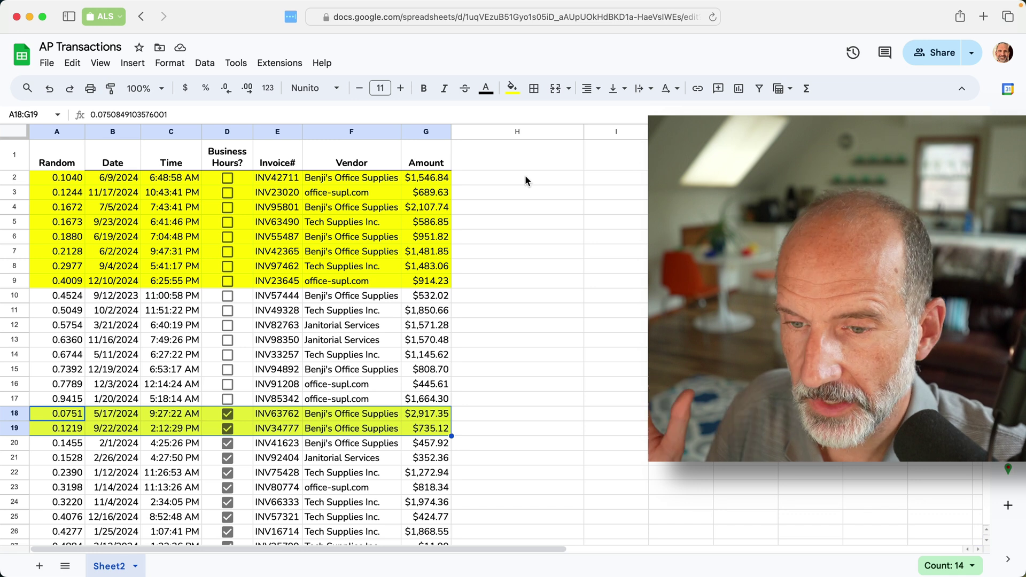
Delete the Random column so Date becomes column A, then select A5.
{"action": "left_click", "coordinate": [56, 132]}
{"action": "right_click", "coordinate": [56, 133]}
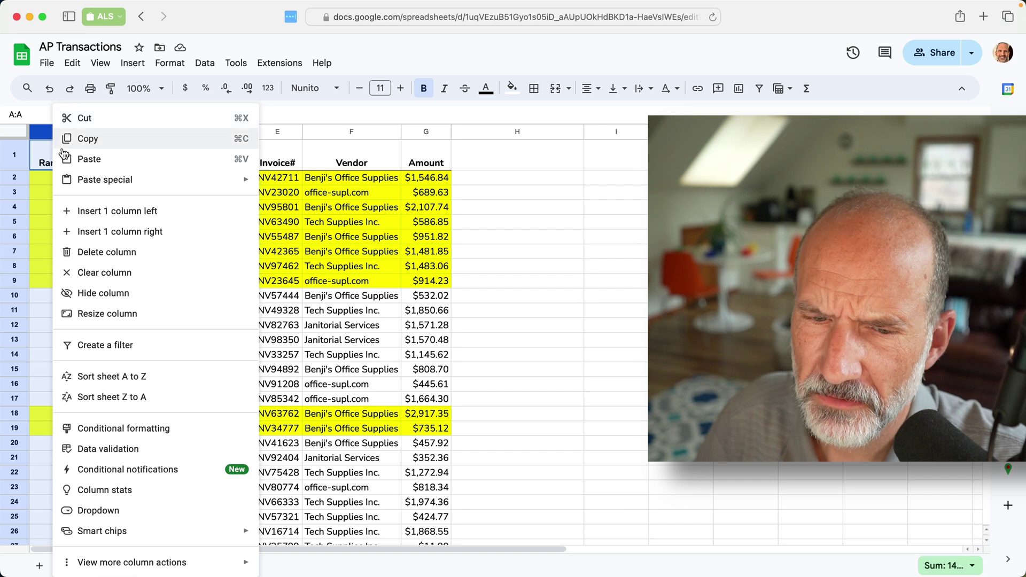
{"action": "left_click", "coordinate": [106, 252]}
{"action": "left_click", "coordinate": [72, 223]}
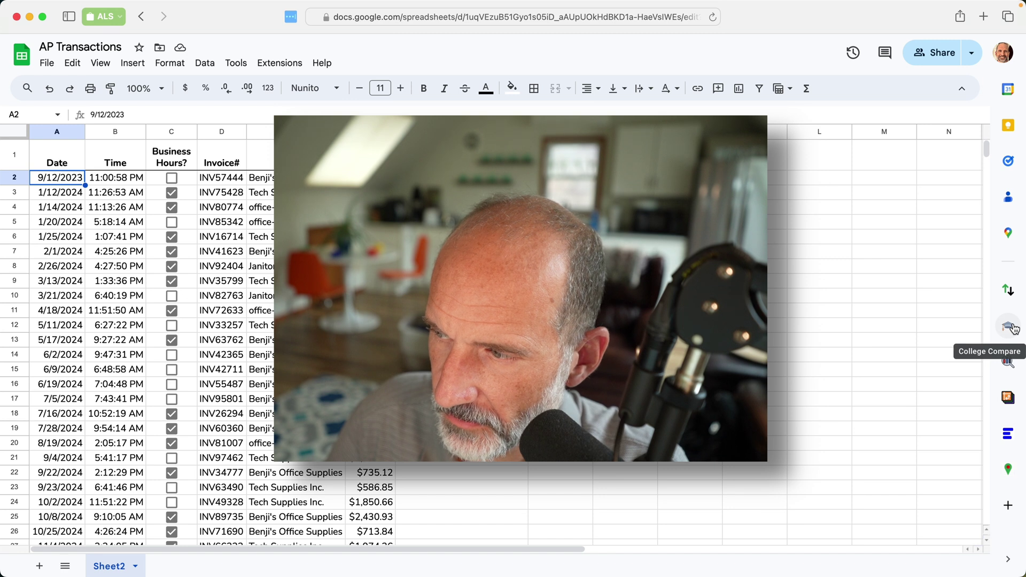
Open Random Sampler and set Sheet2!A1:F34 as the population range.
{"action": "left_click", "coordinate": [1007, 362]}
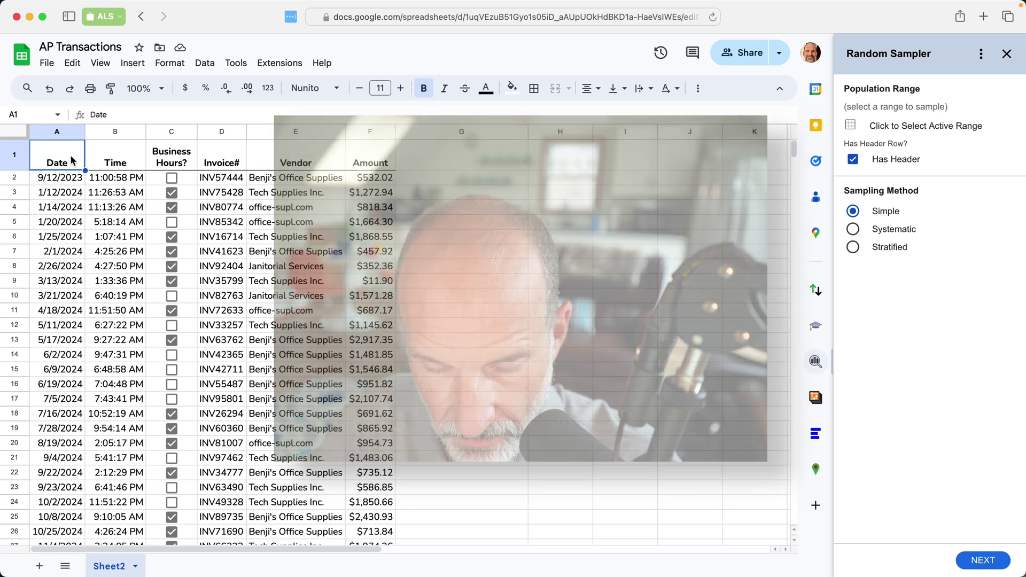
{"action": "left_click_drag", "start_coordinate": [69, 155], "coordinate": [370, 538]}
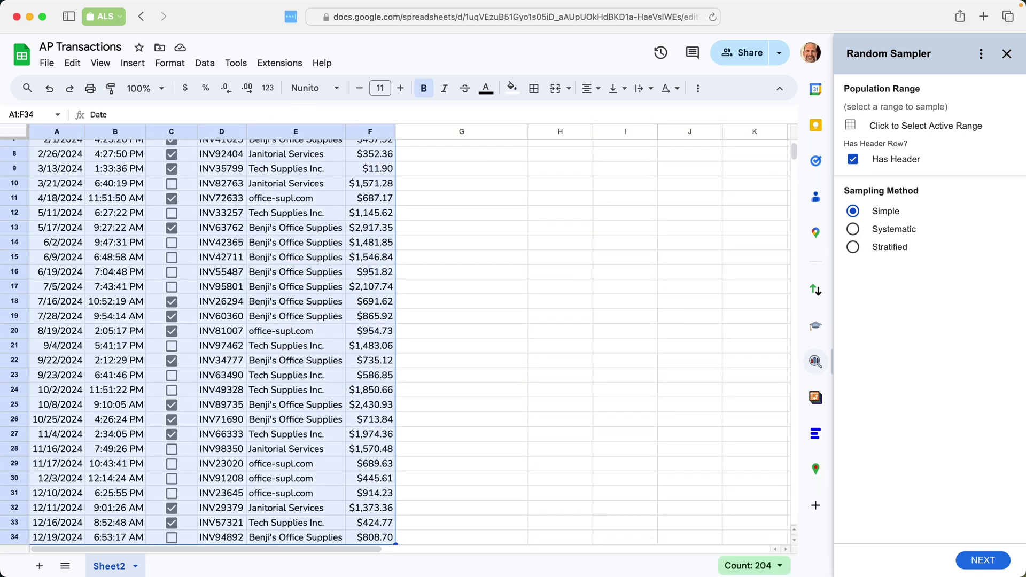
{"action": "left_click", "coordinate": [901, 126]}
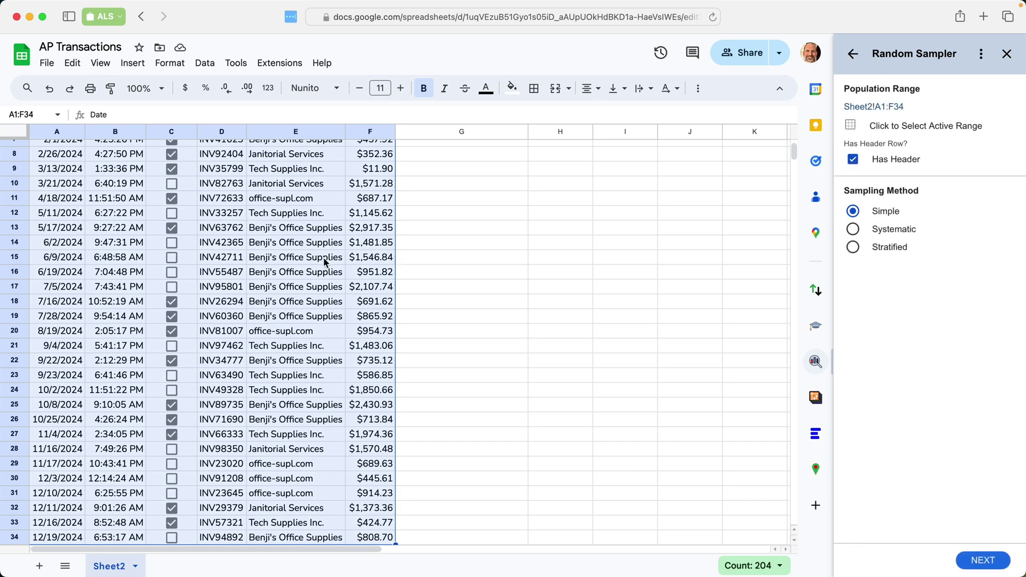
{"action": "scroll", "coordinate": [323, 257], "scroll_direction": "up", "scroll_amount": 5}
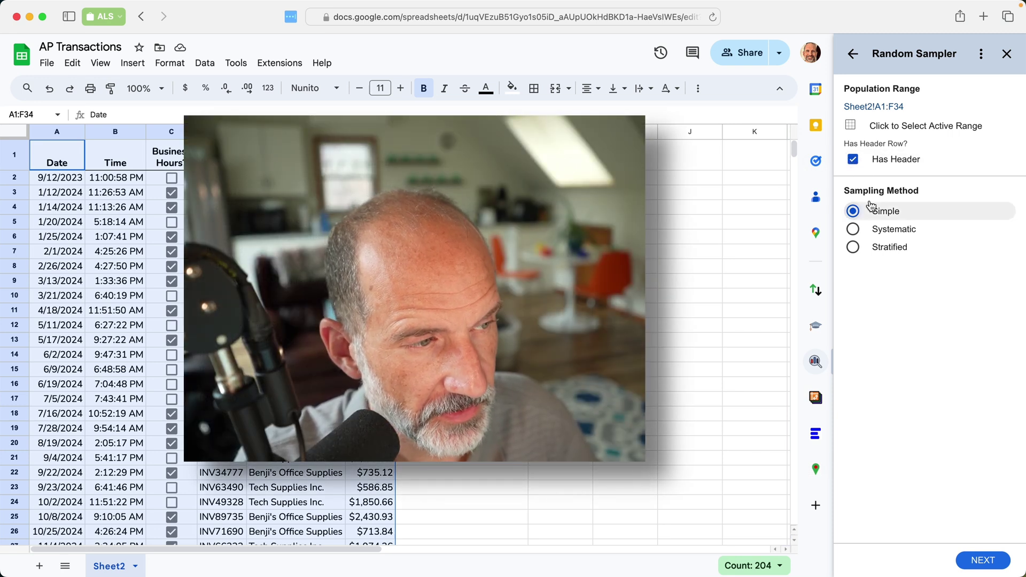
Choose stratified sampling on column C and retrieve its TRUE and FALSE strata.
{"action": "left_click", "coordinate": [882, 249]}
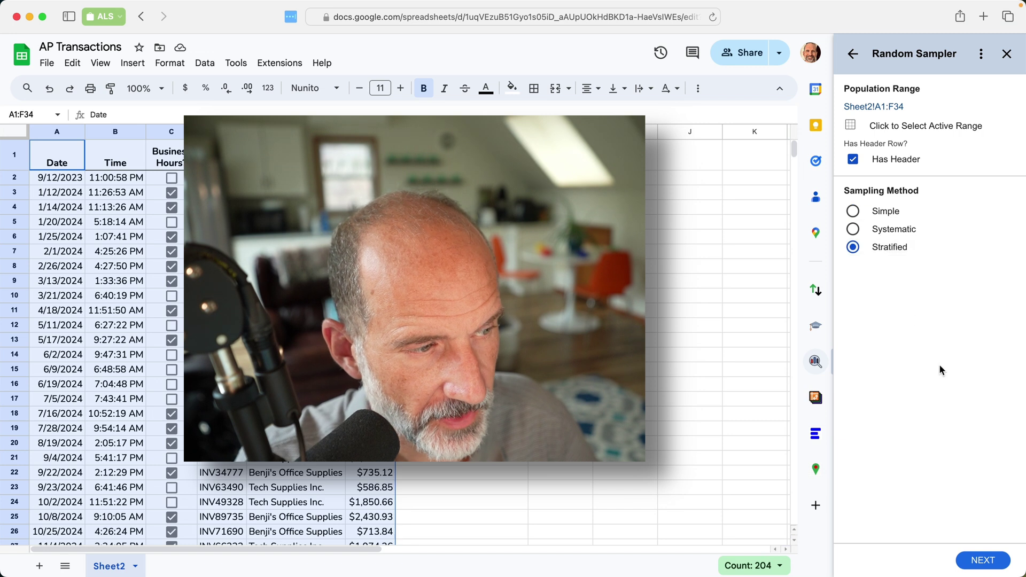
{"action": "left_click", "coordinate": [981, 560]}
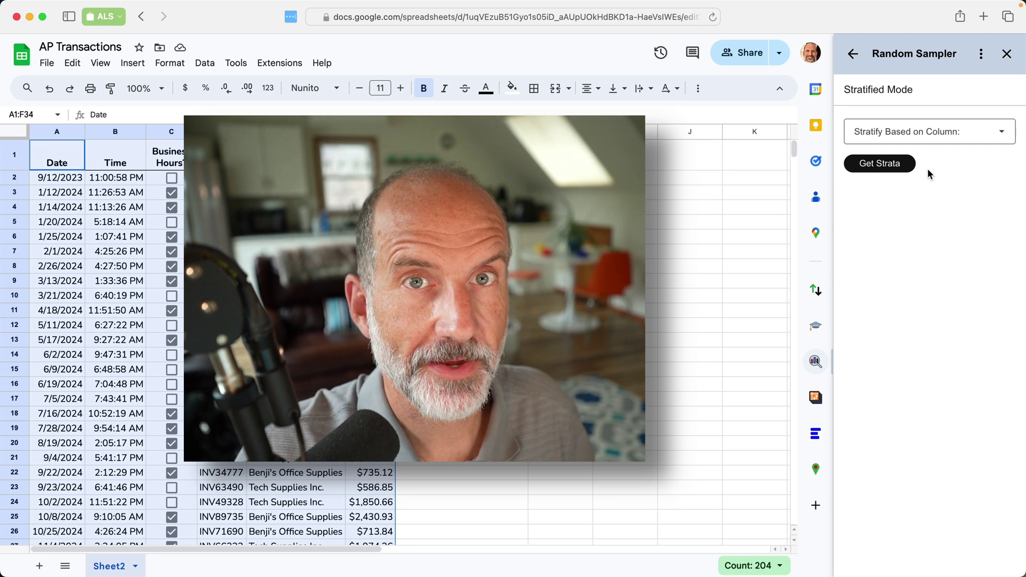
{"action": "left_click", "coordinate": [928, 131]}
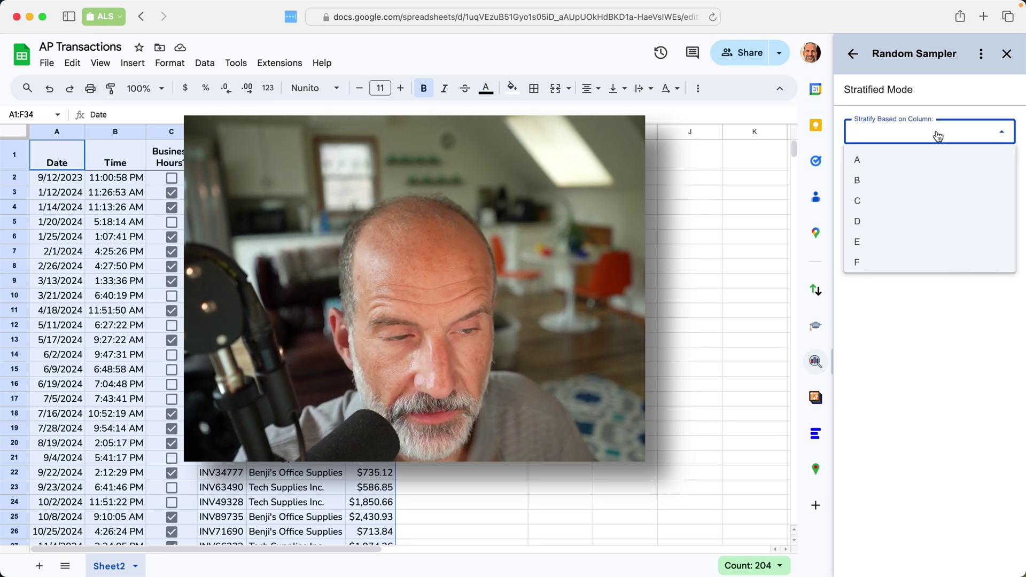
{"action": "left_click", "coordinate": [905, 200]}
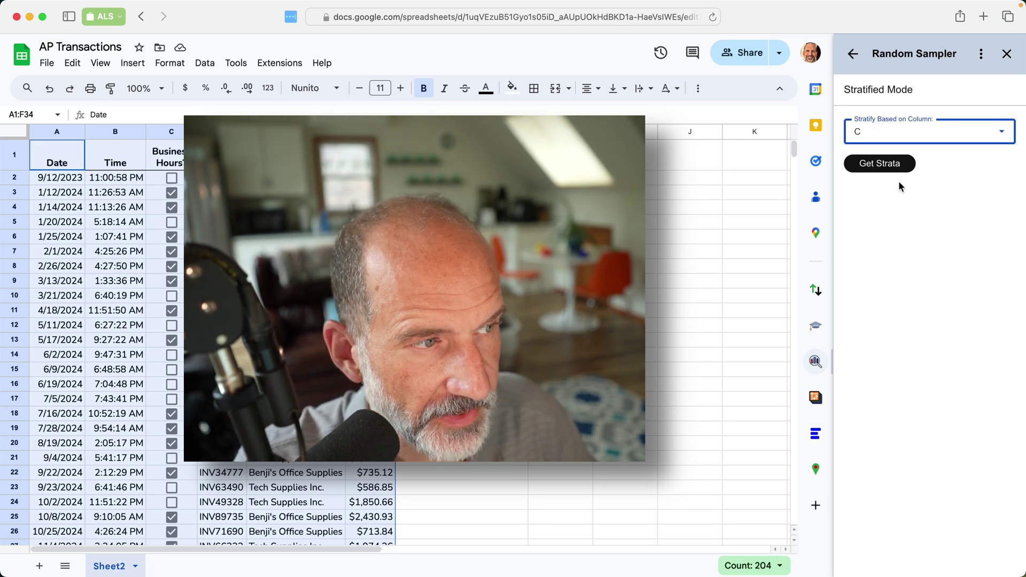
{"action": "left_click", "coordinate": [897, 166]}
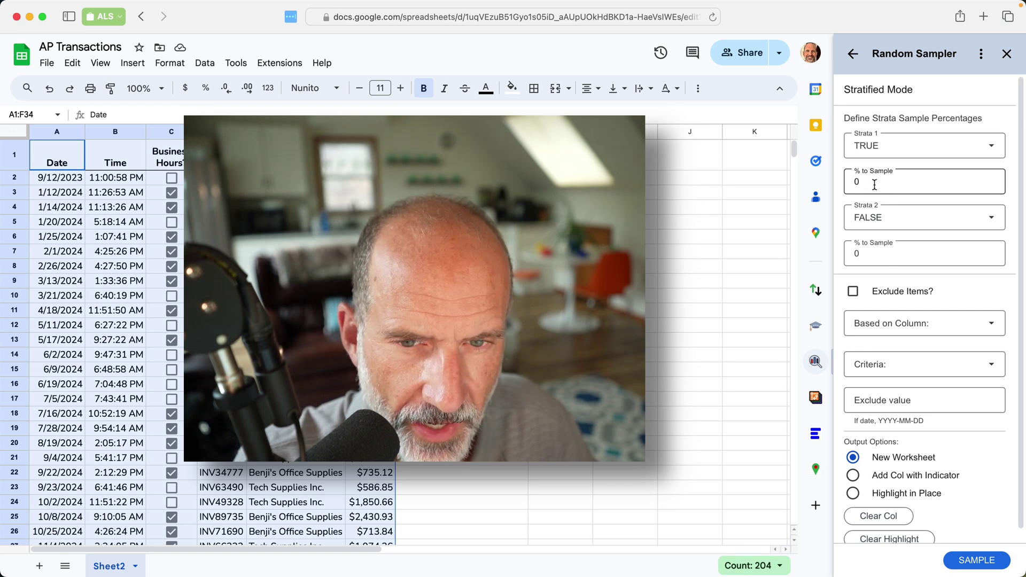
Enter 10% to sample for the TRUE stratum and 30% for FALSE.
{"action": "left_click", "coordinate": [873, 183]}
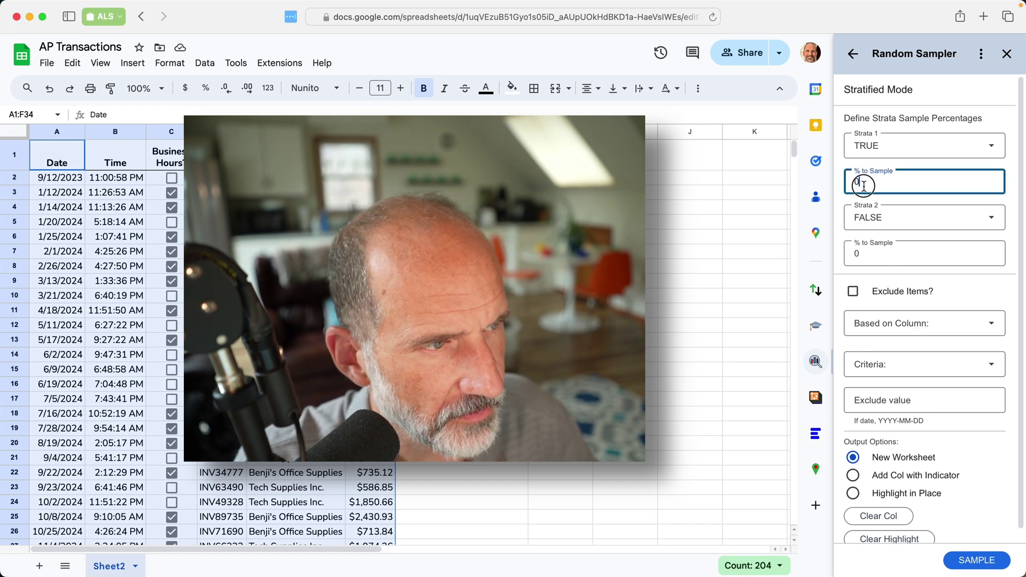
{"action": "type", "text": "1"}
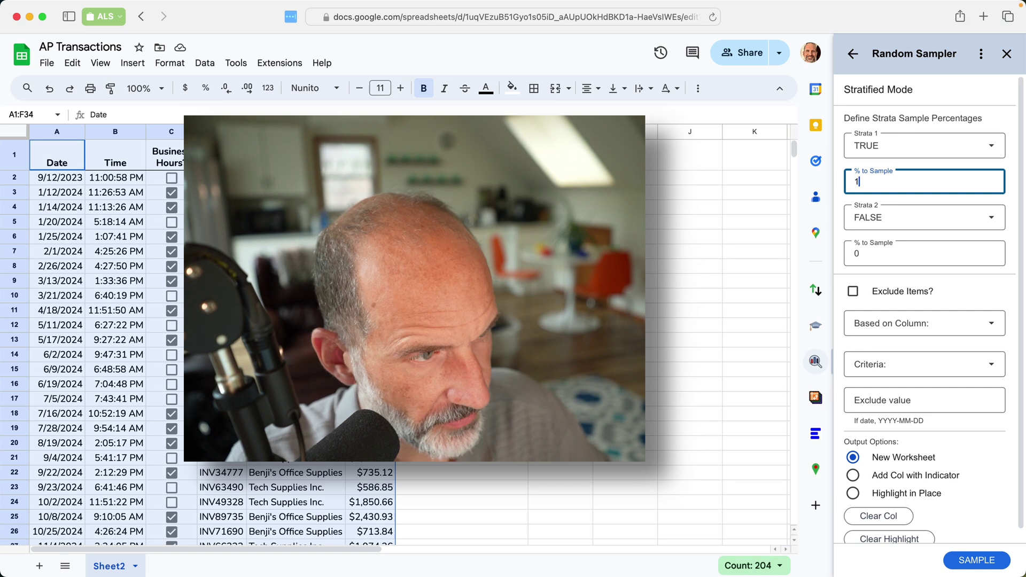
{"action": "left_click", "coordinate": [878, 253]}
{"action": "type", "text": "30"}
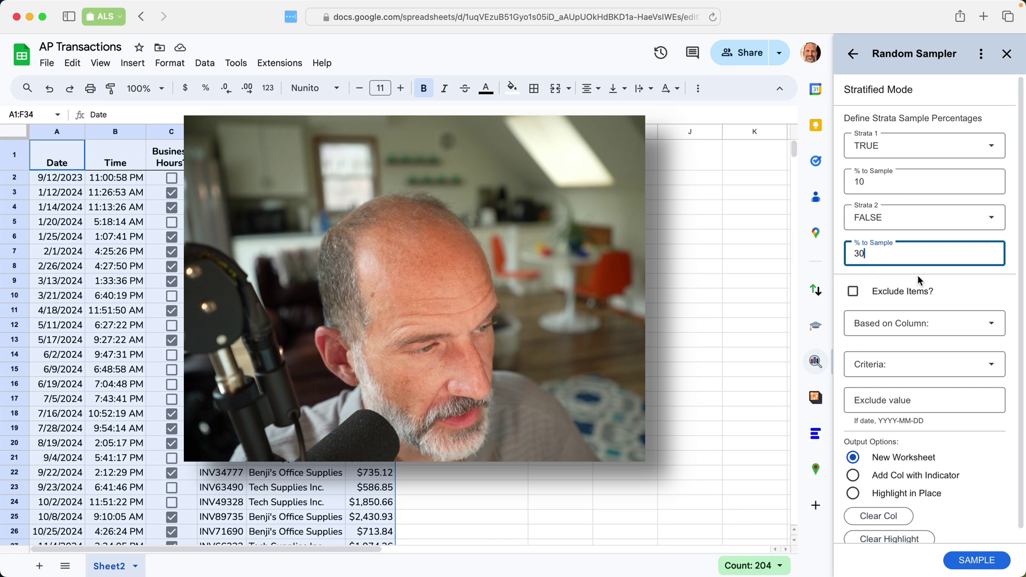
{"action": "scroll", "coordinate": [911, 305], "scroll_direction": "down", "scroll_amount": 1}
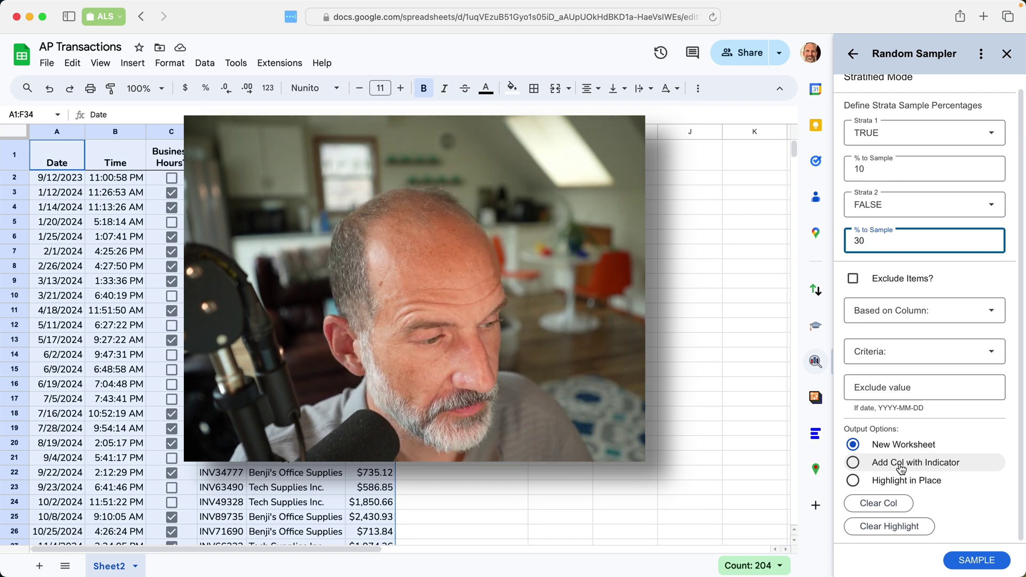
Run the stratified sample with 'Highlight in Place' output.
{"action": "left_click", "coordinate": [901, 485]}
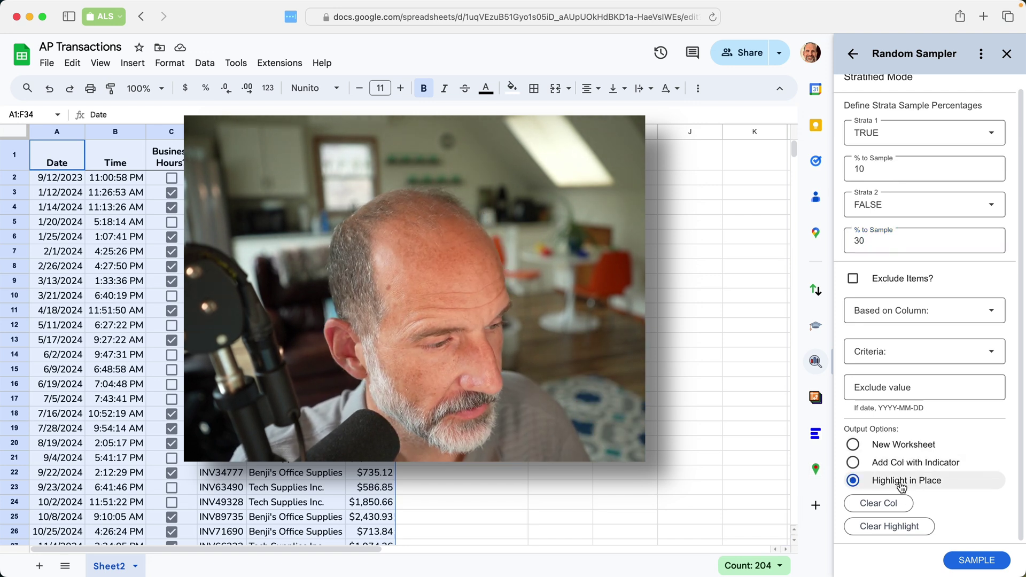
{"action": "left_click", "coordinate": [976, 560]}
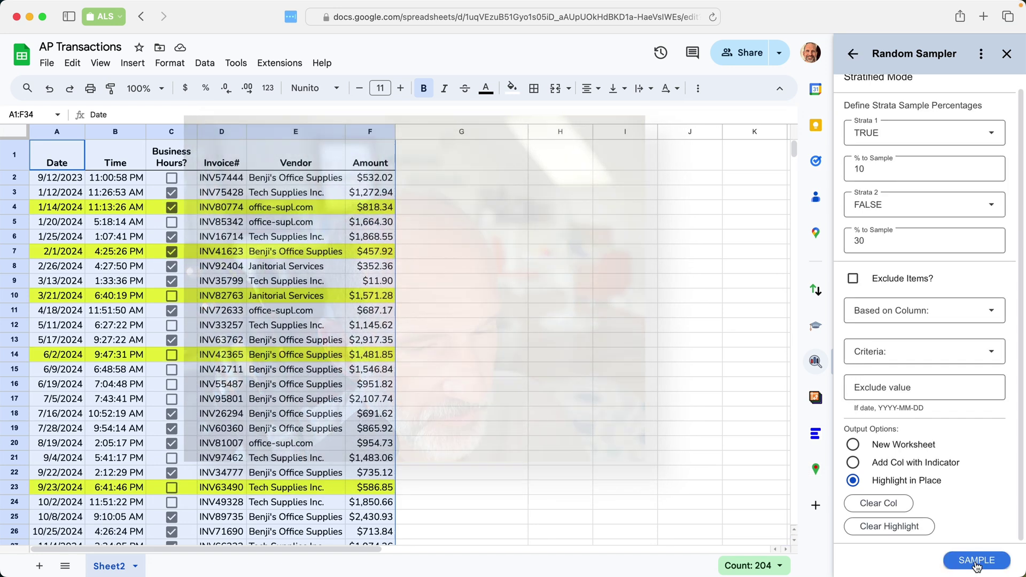